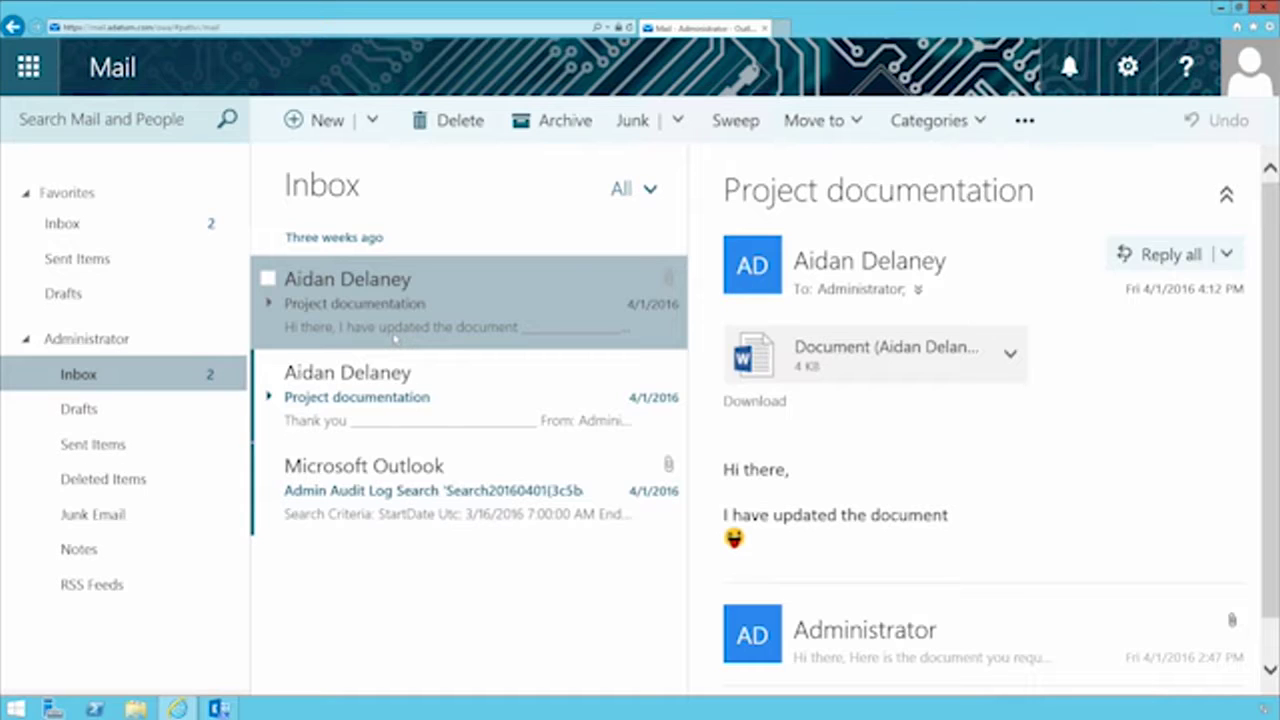
left_click(371, 121)
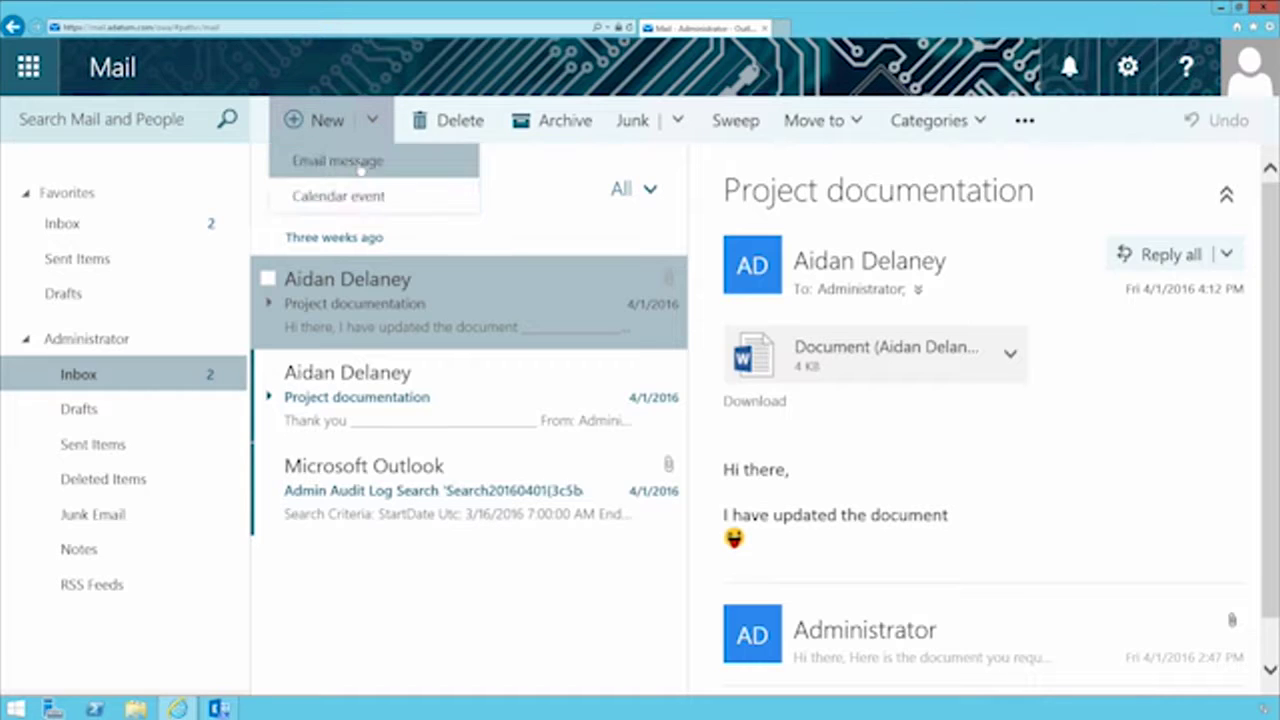
left_click(486, 79)
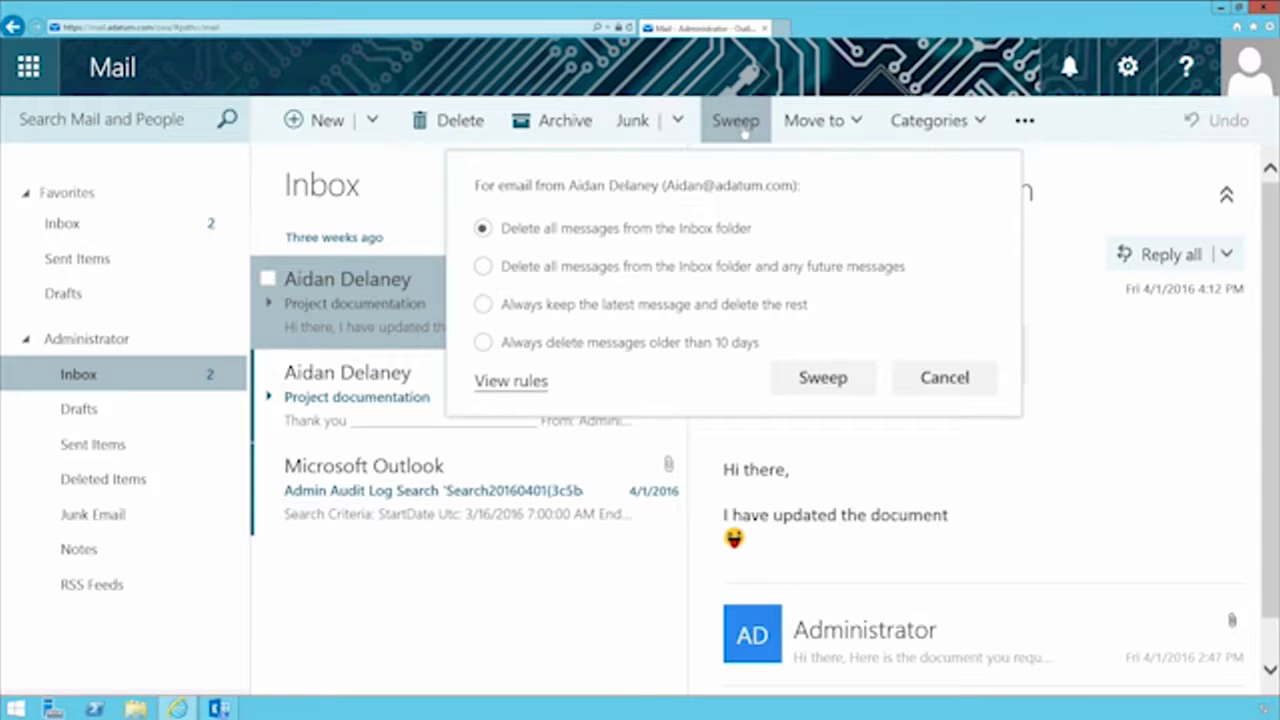
left_click(633, 344)
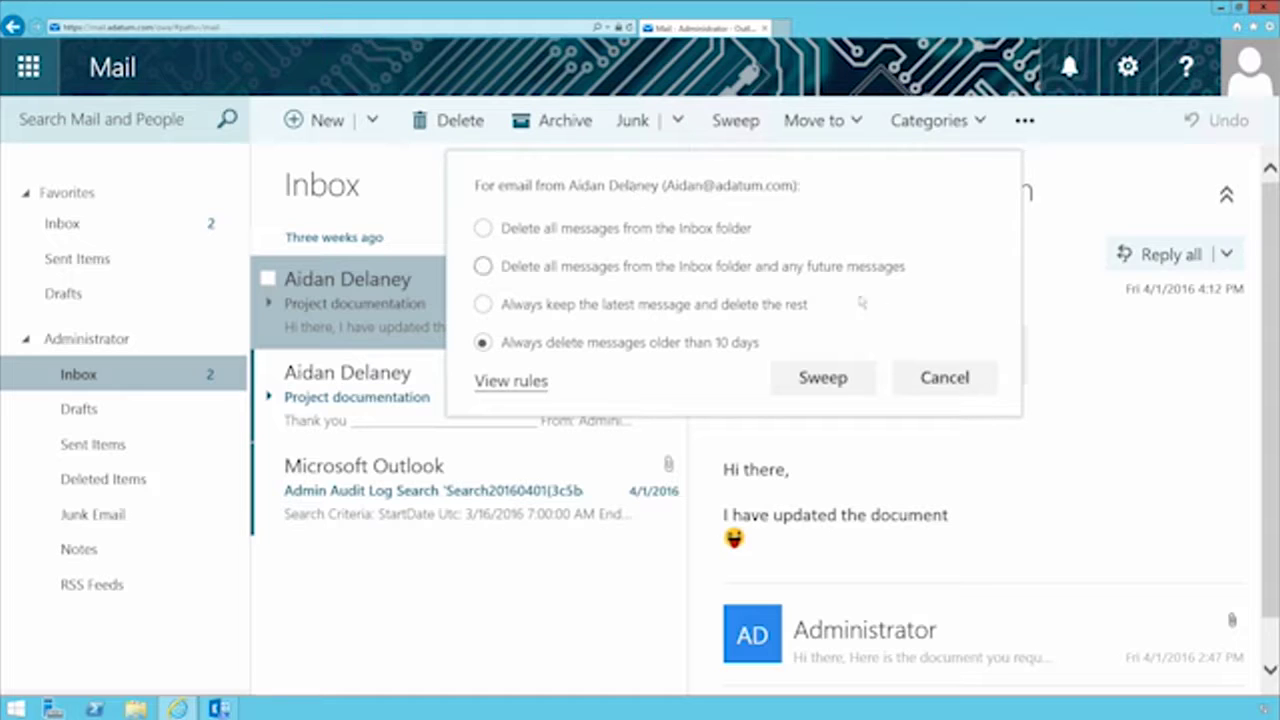
left_click(944, 377)
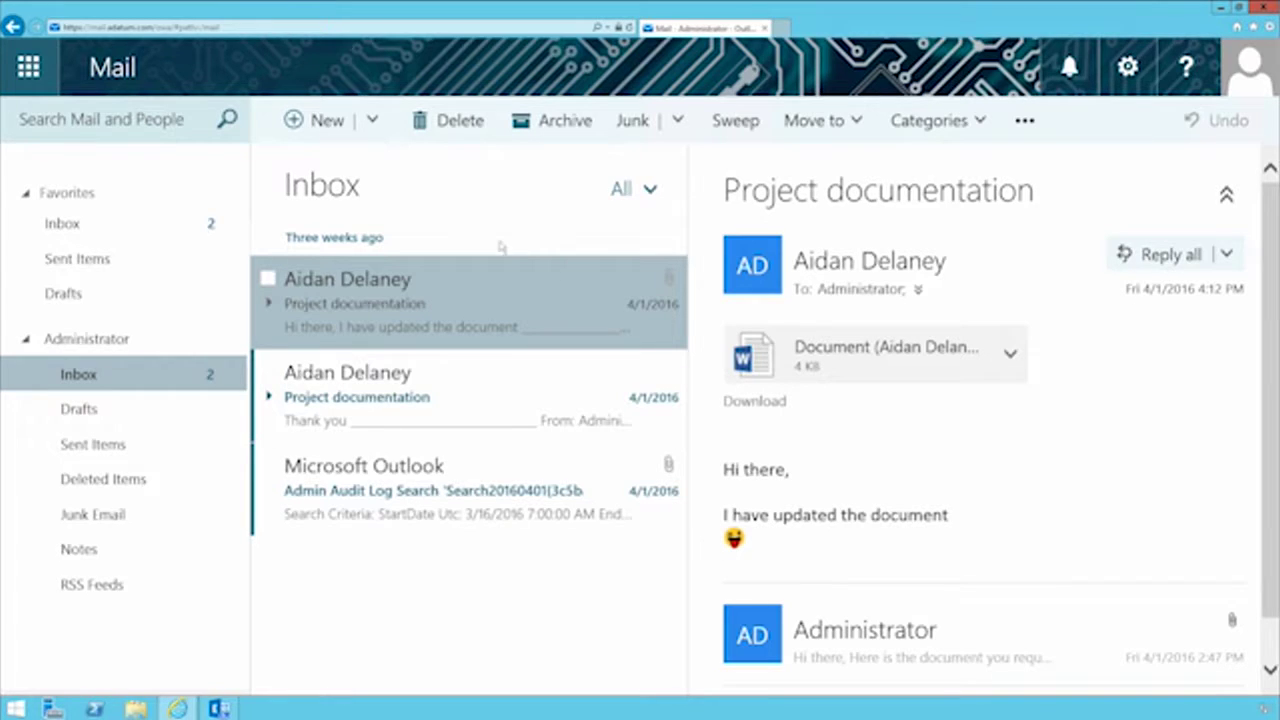
Start a new email message and insert the sushi emoji from the Food and things category into its body
left_click(326, 124)
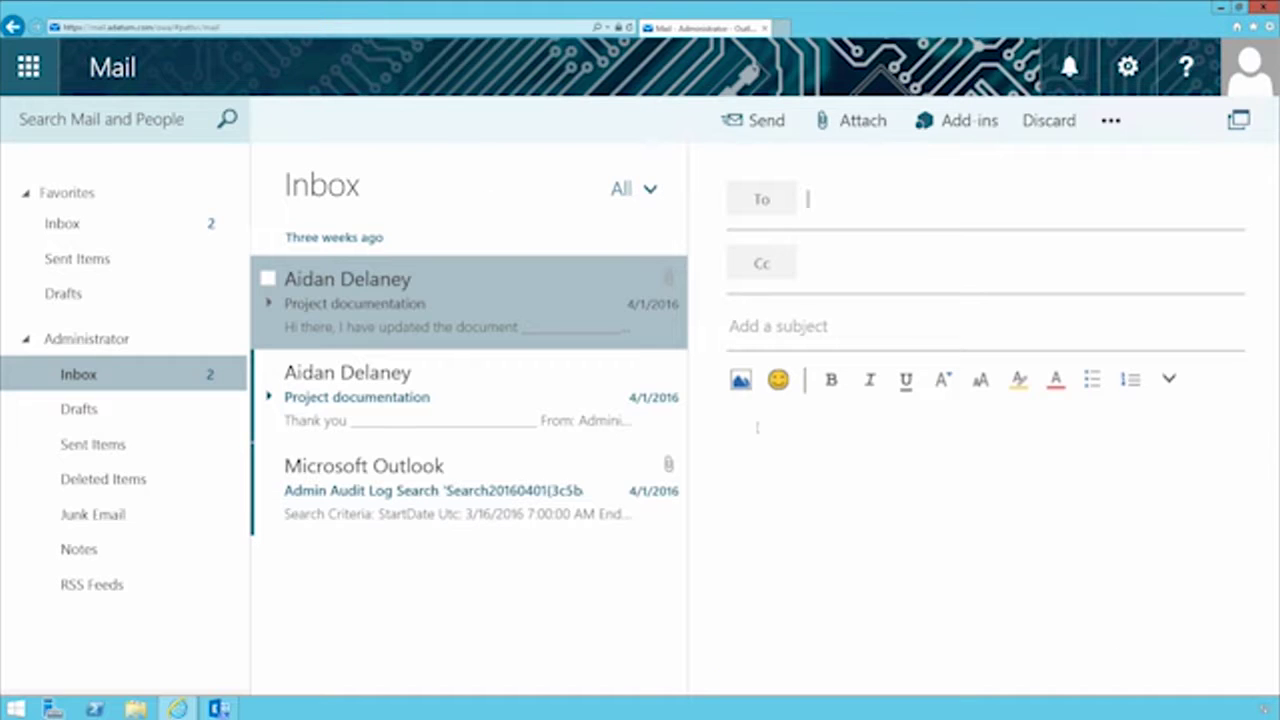
left_click(780, 380)
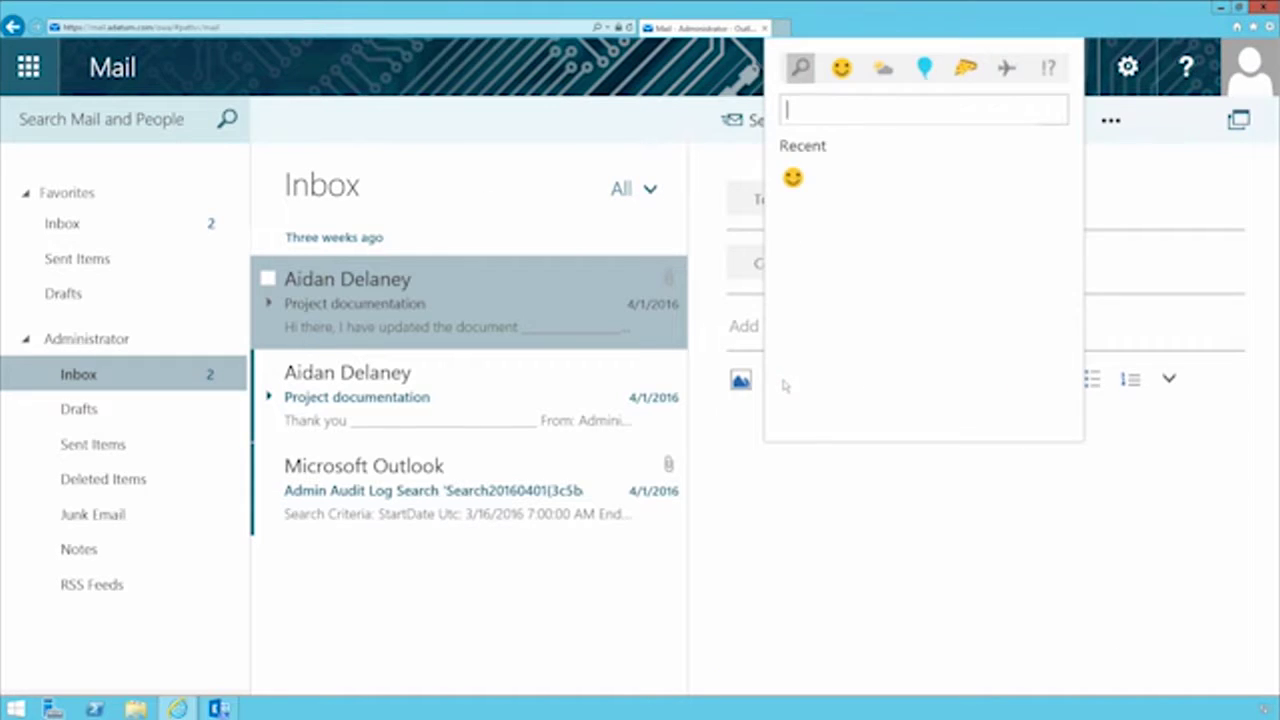
left_click(845, 69)
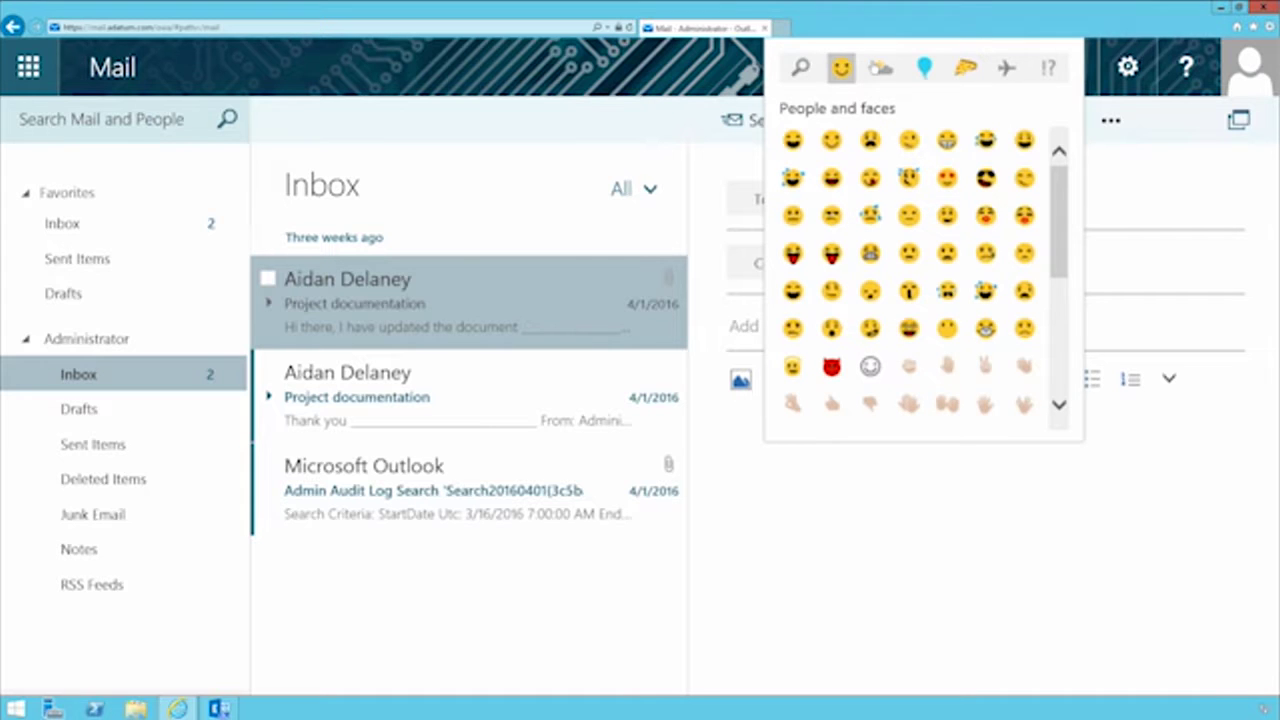
left_click(966, 69)
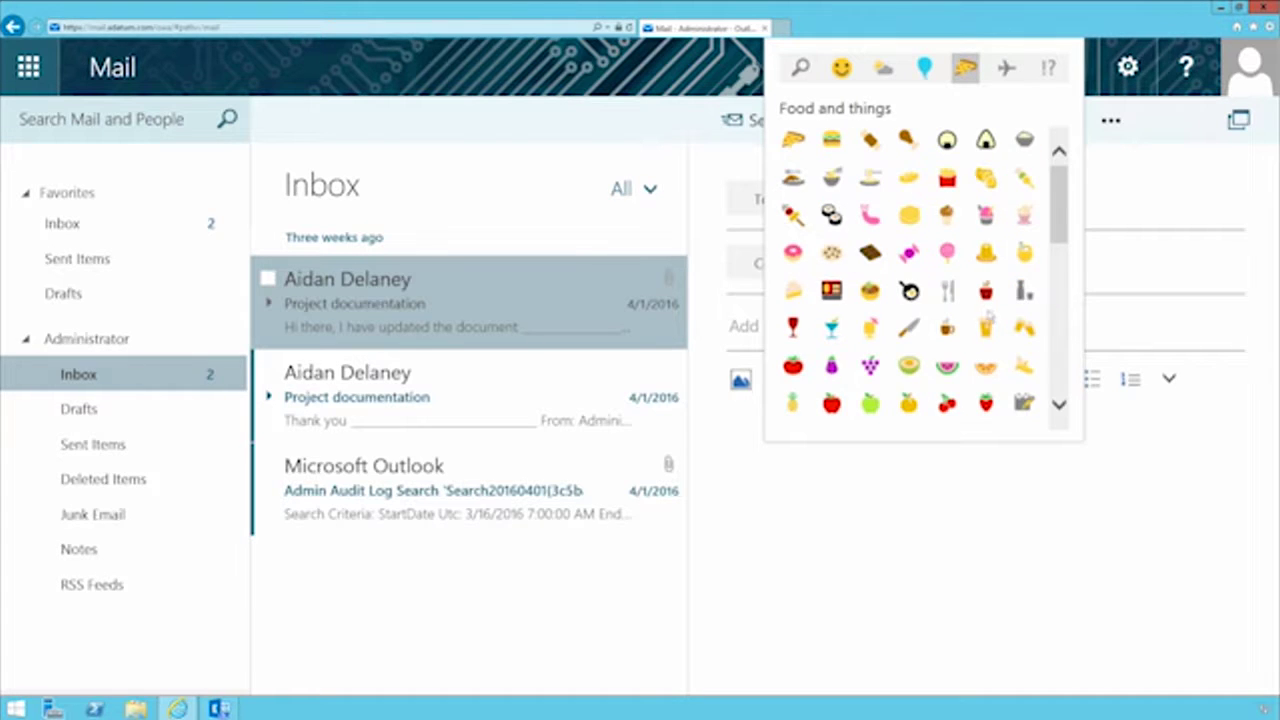
scroll(935, 160, "down", 1)
scroll(958, 190, "up", 1)
left_click(832, 214)
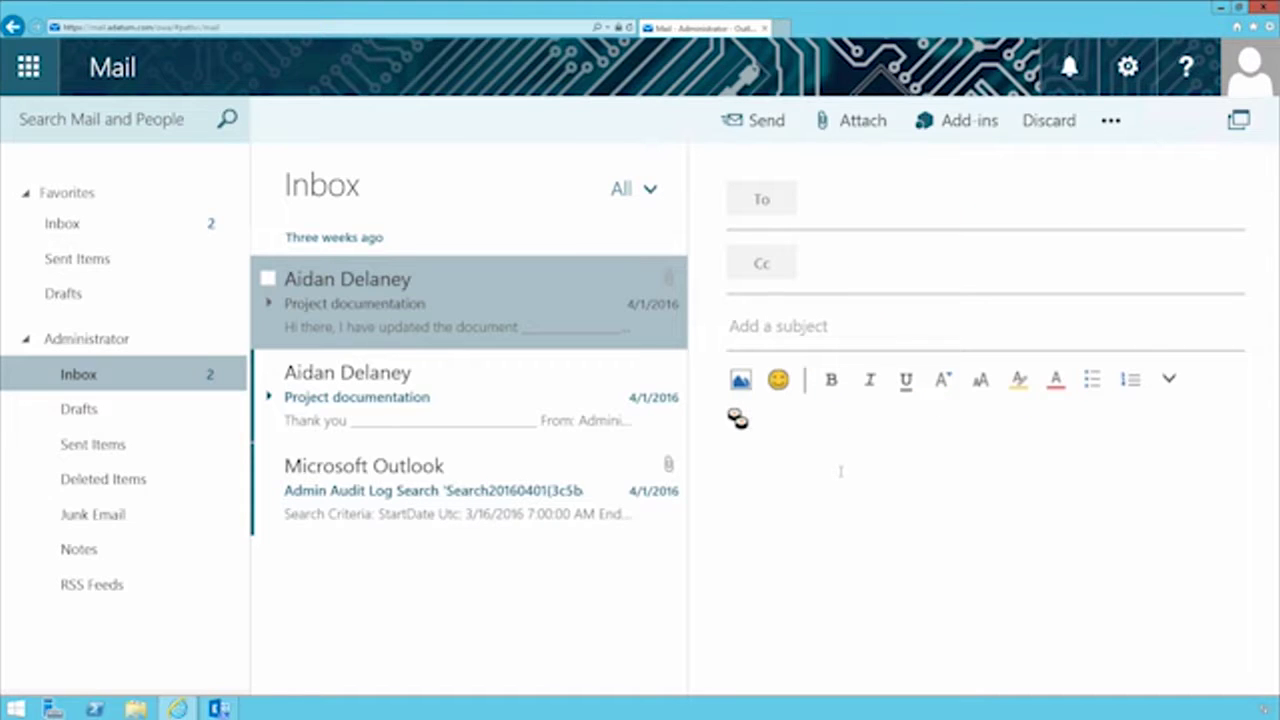
Address the new message to the suggested contact other than Administrator and attach the file Document from the Documents folder
left_click(818, 197)
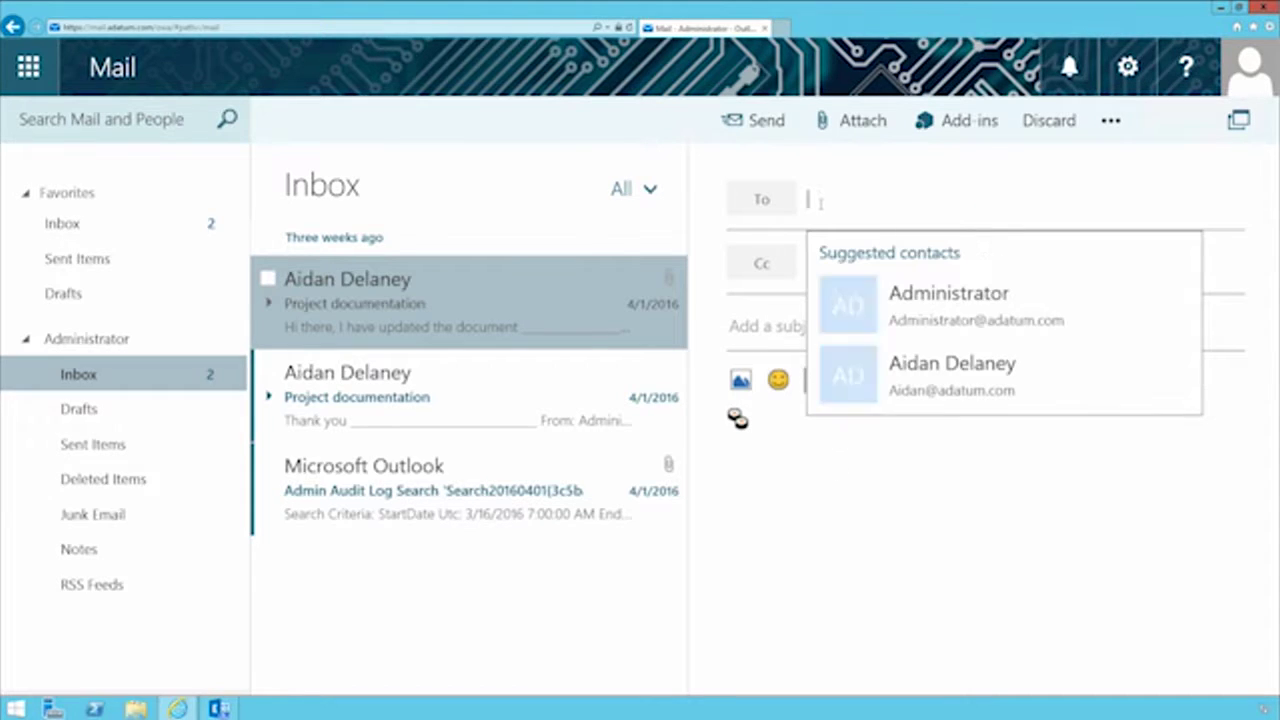
left_click(927, 376)
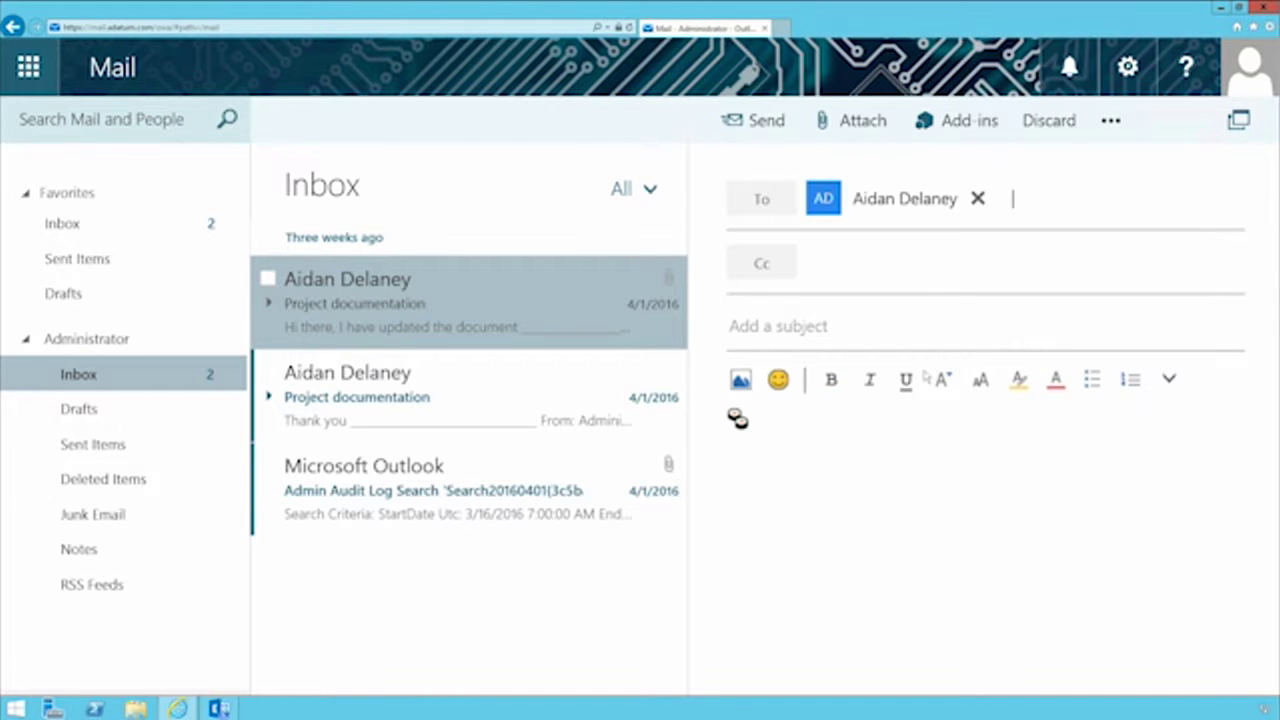
left_click(858, 122)
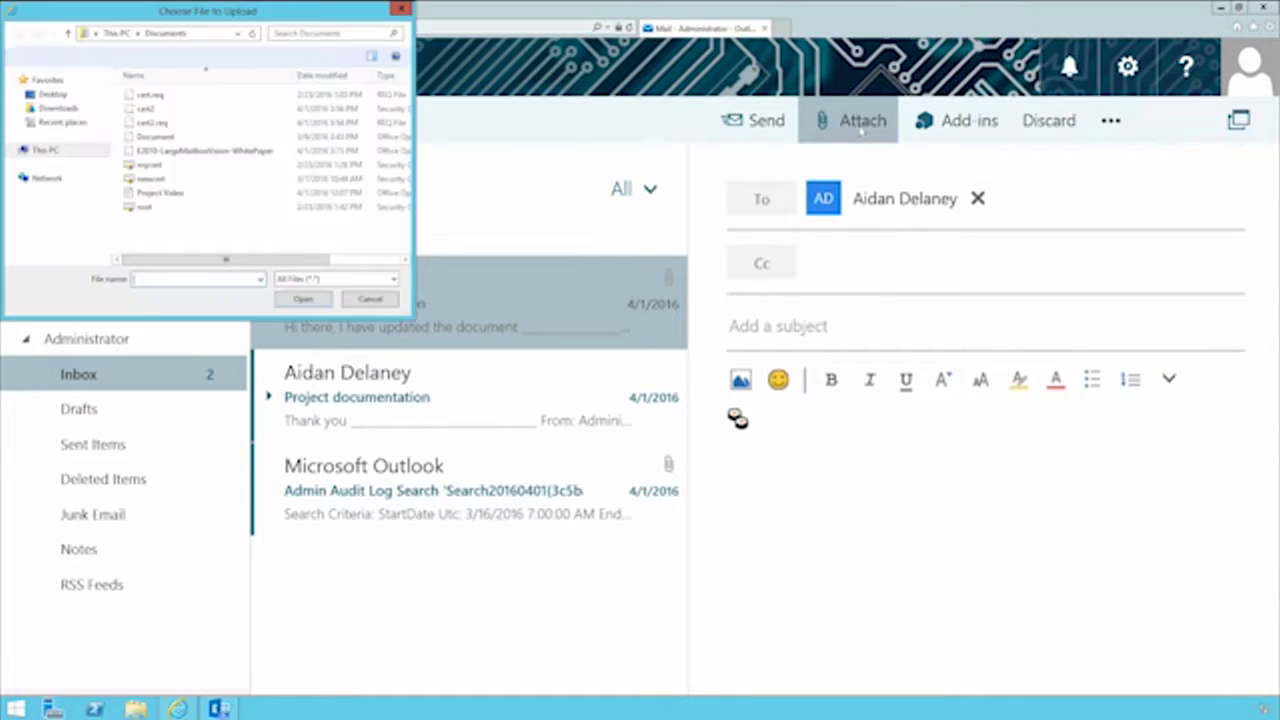
left_click(371, 301)
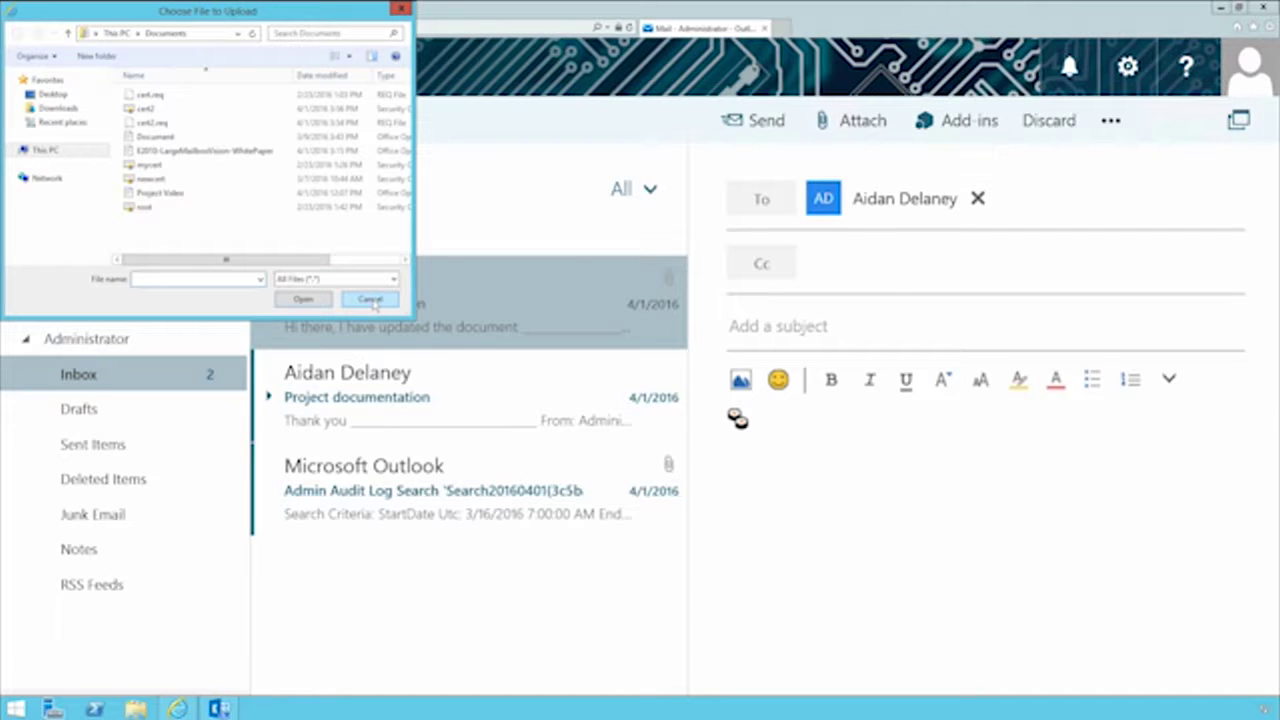
left_click(158, 137)
left_click(303, 299)
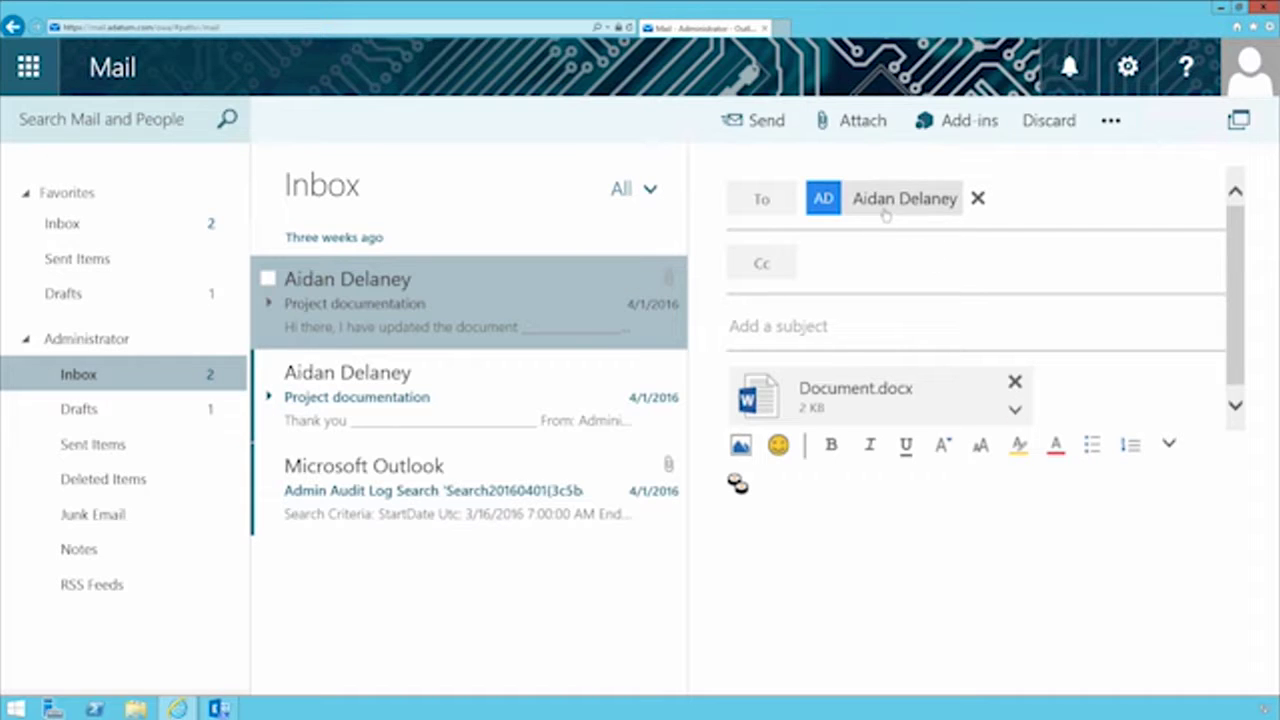
Send the message without a subject
left_click(762, 122)
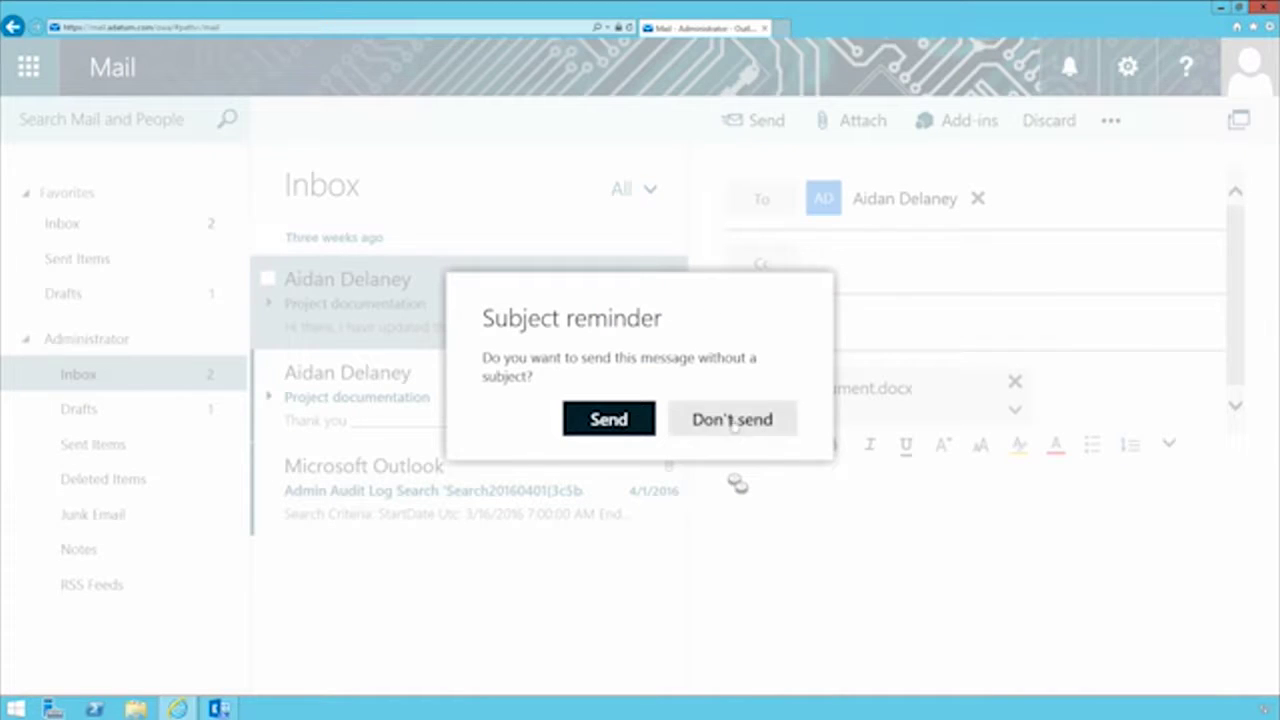
left_click(623, 423)
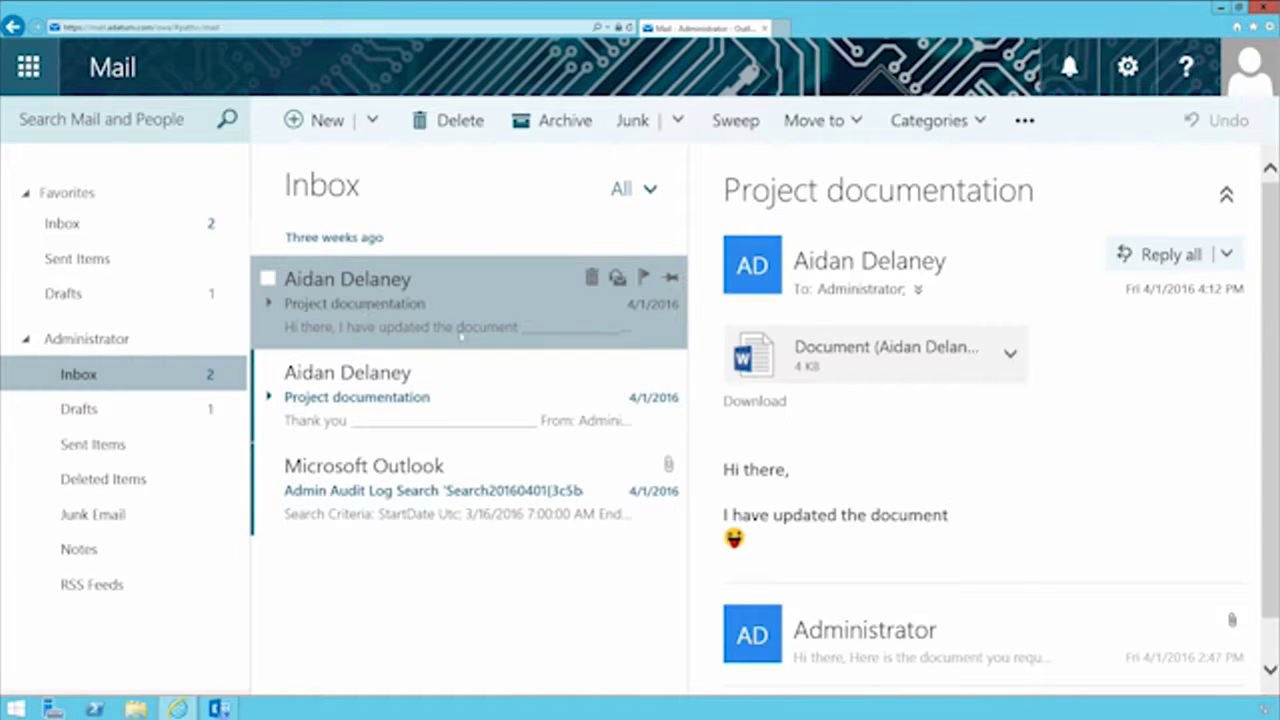
View the Word attachment of the open Project documentation message and open it for inline editing with a reply
left_click(1011, 357)
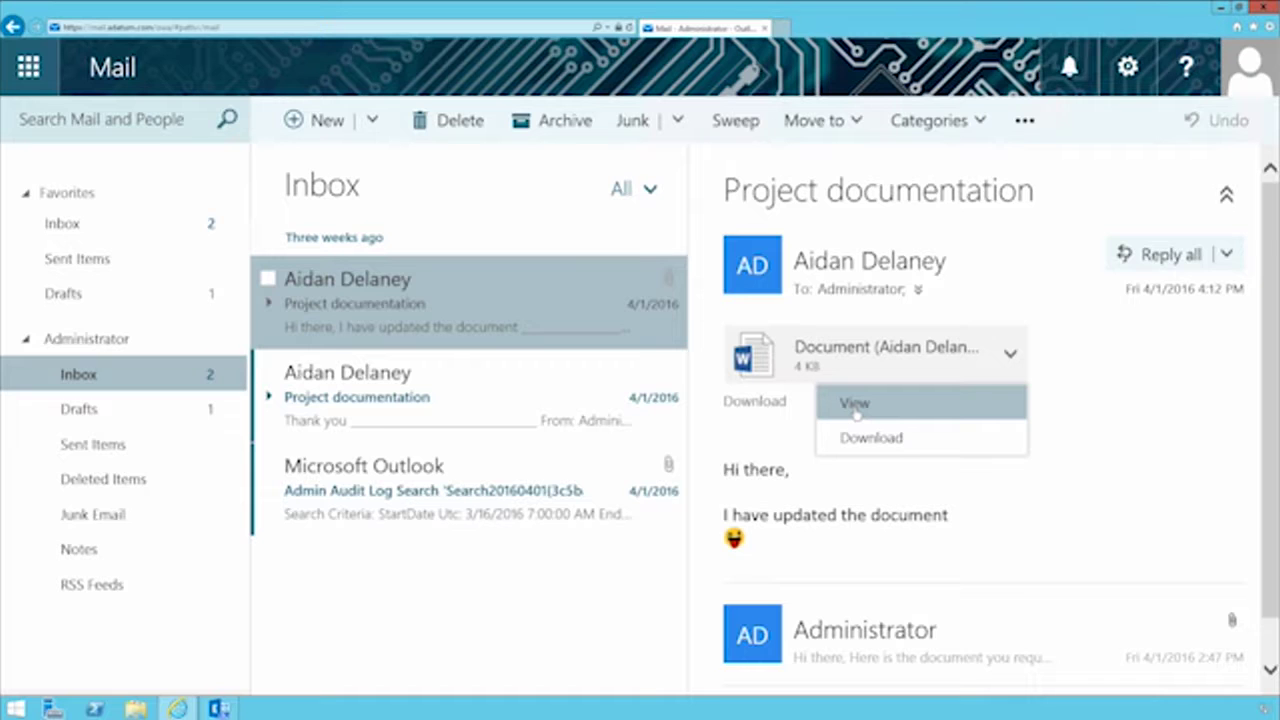
left_click(856, 406)
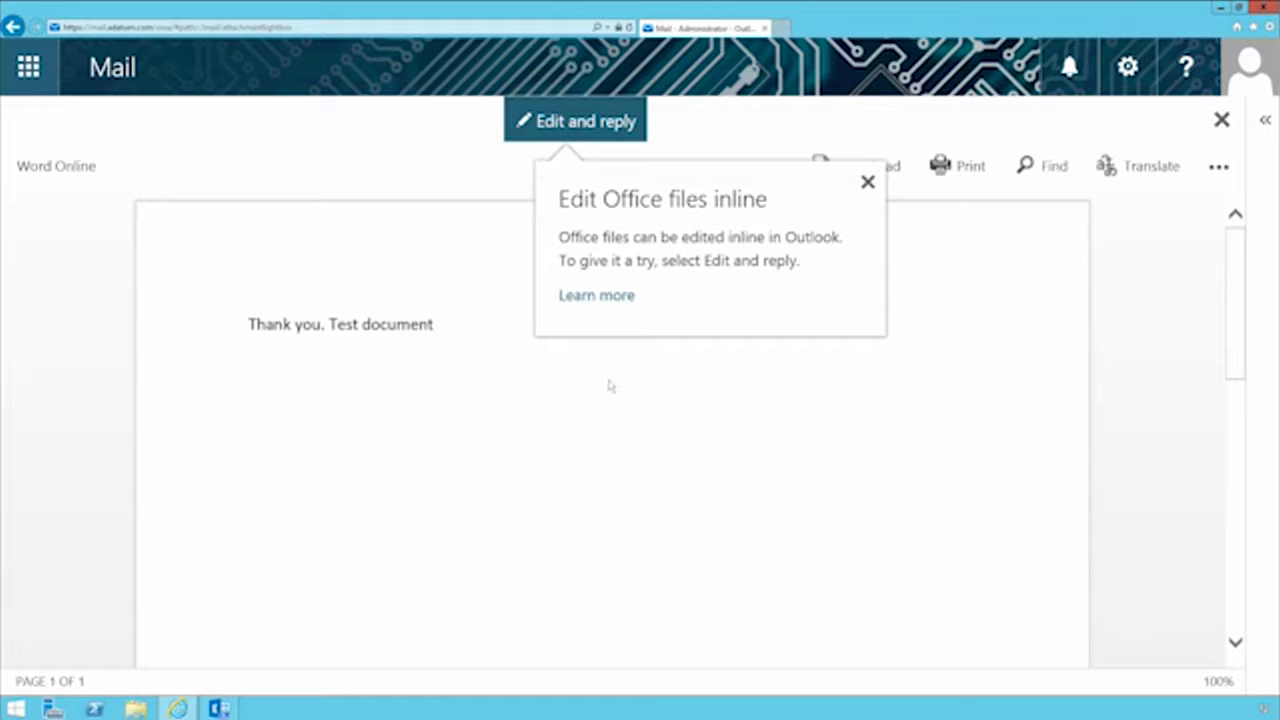
left_click(582, 127)
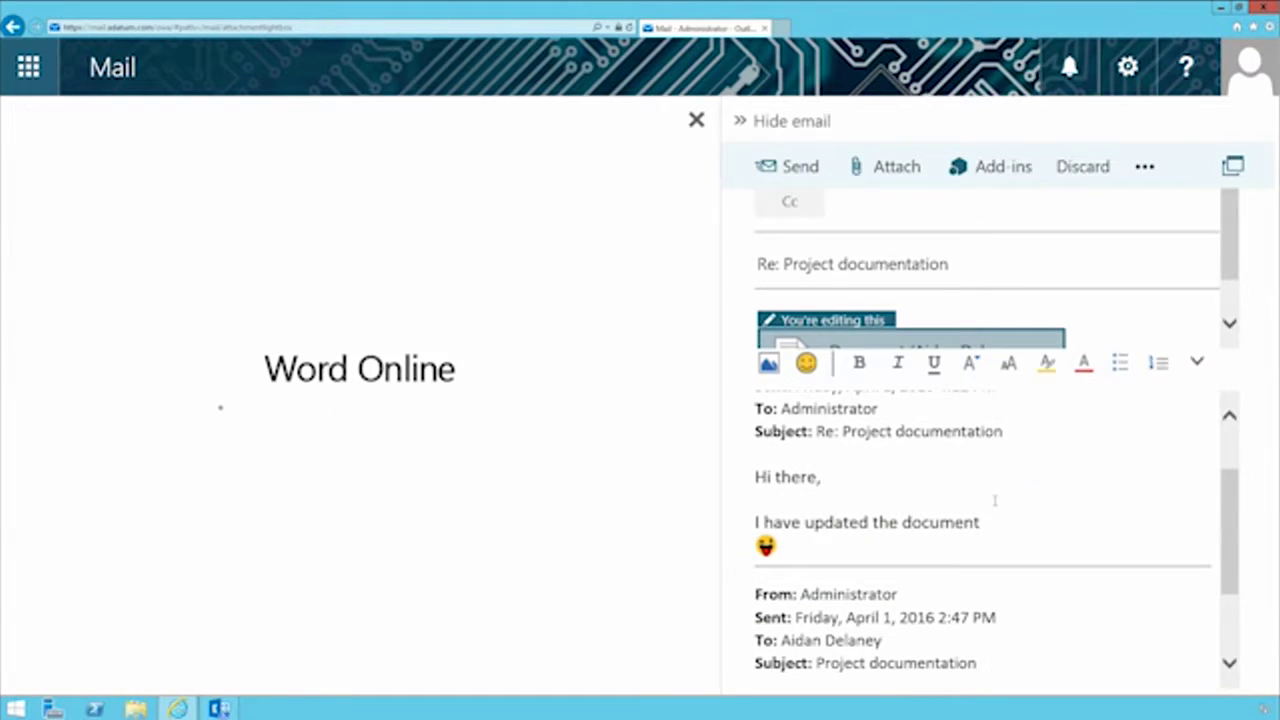
scroll(995, 500, "up", 1)
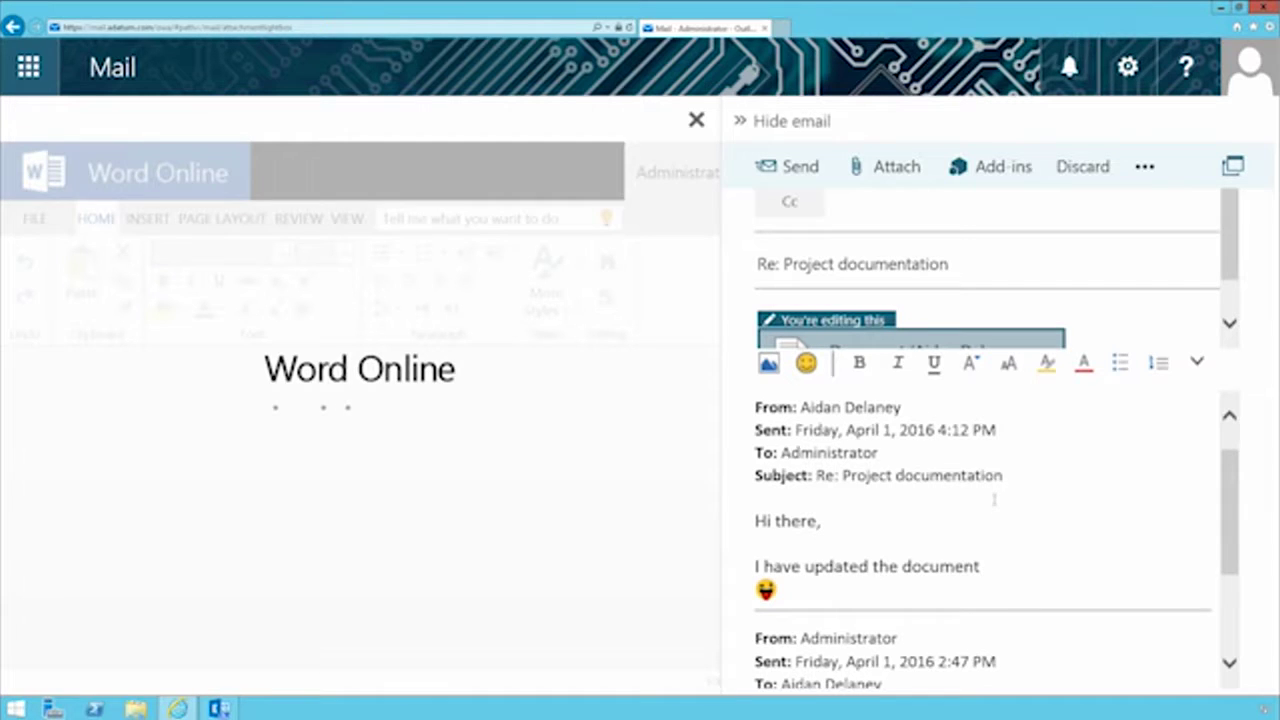
scroll(994, 498, "down", 1)
scroll(995, 505, "down", 1)
scroll(994, 508, "up", 3)
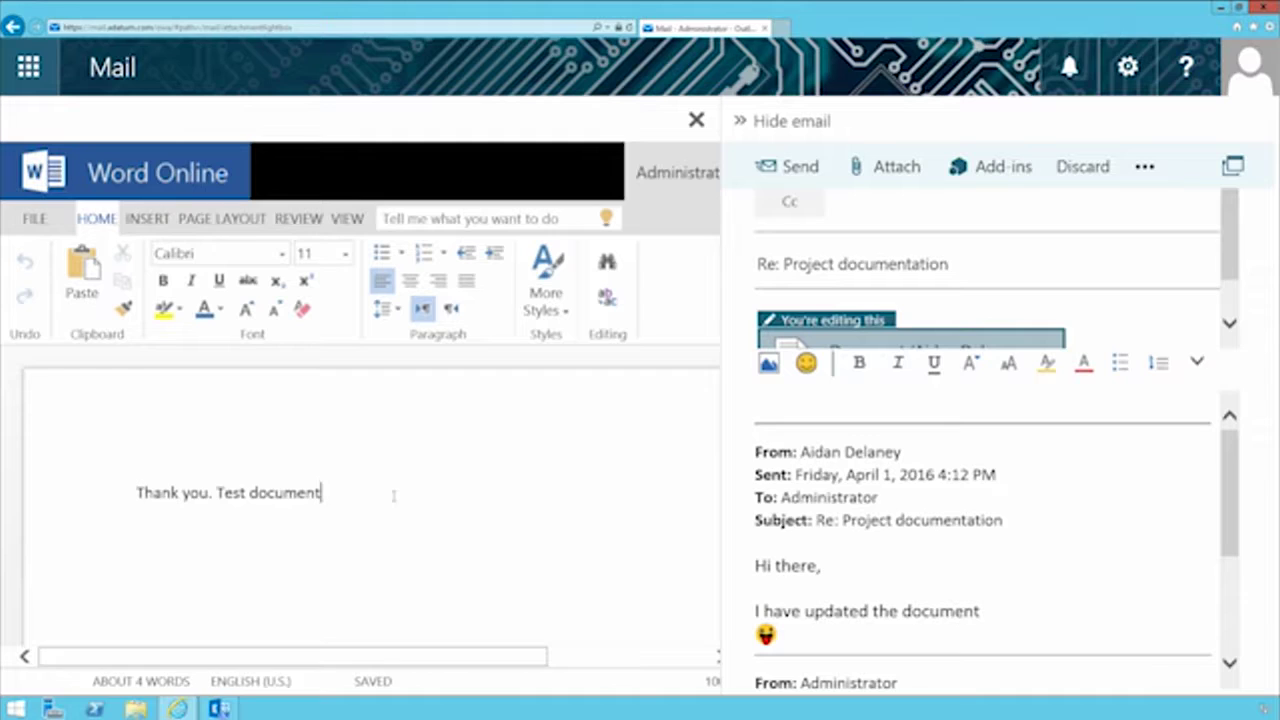
Add the text "Please add more detail." below the document's existing line, leaving a blank line between, and send the reply
key("Return")
key("Return")
type("Please add more detail.")
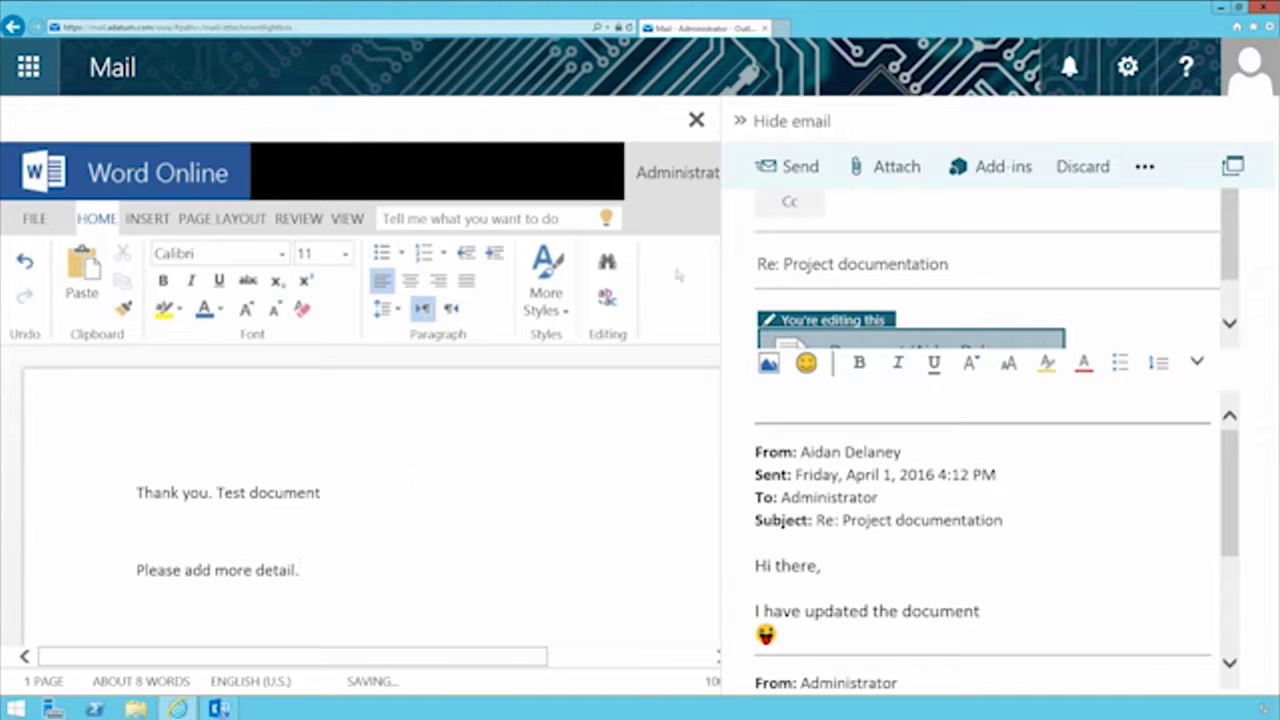
left_click(794, 178)
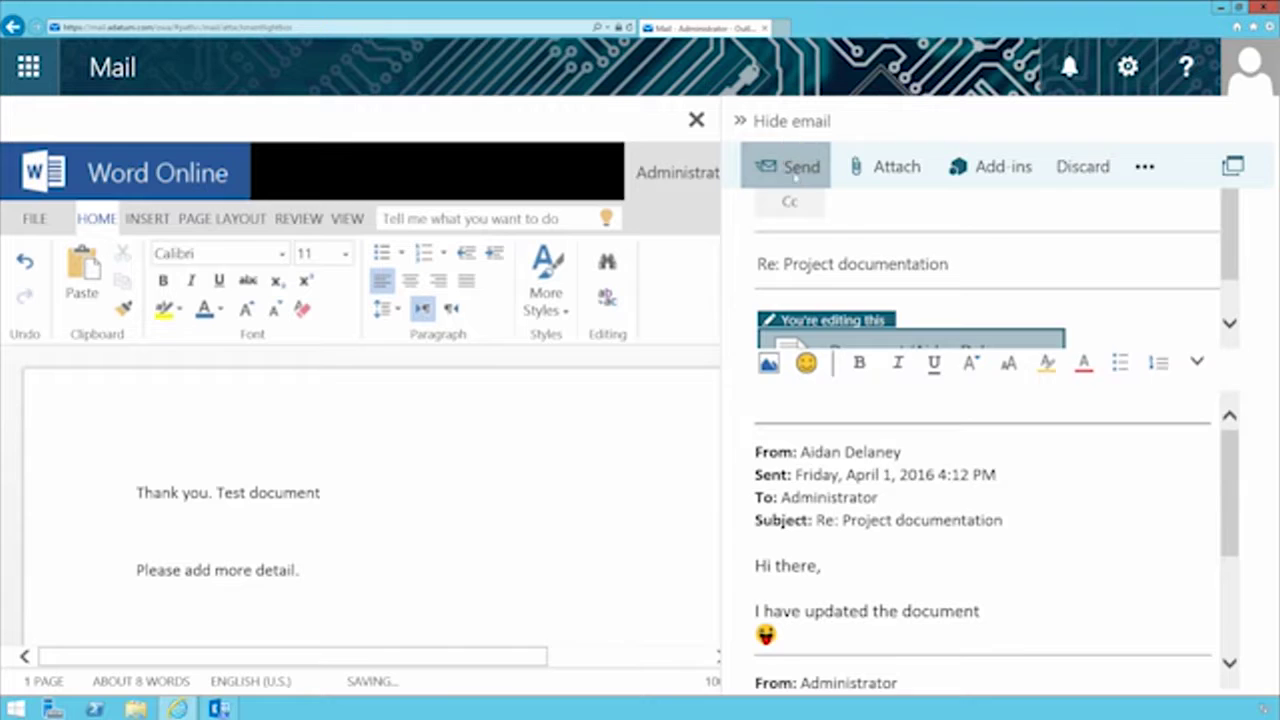
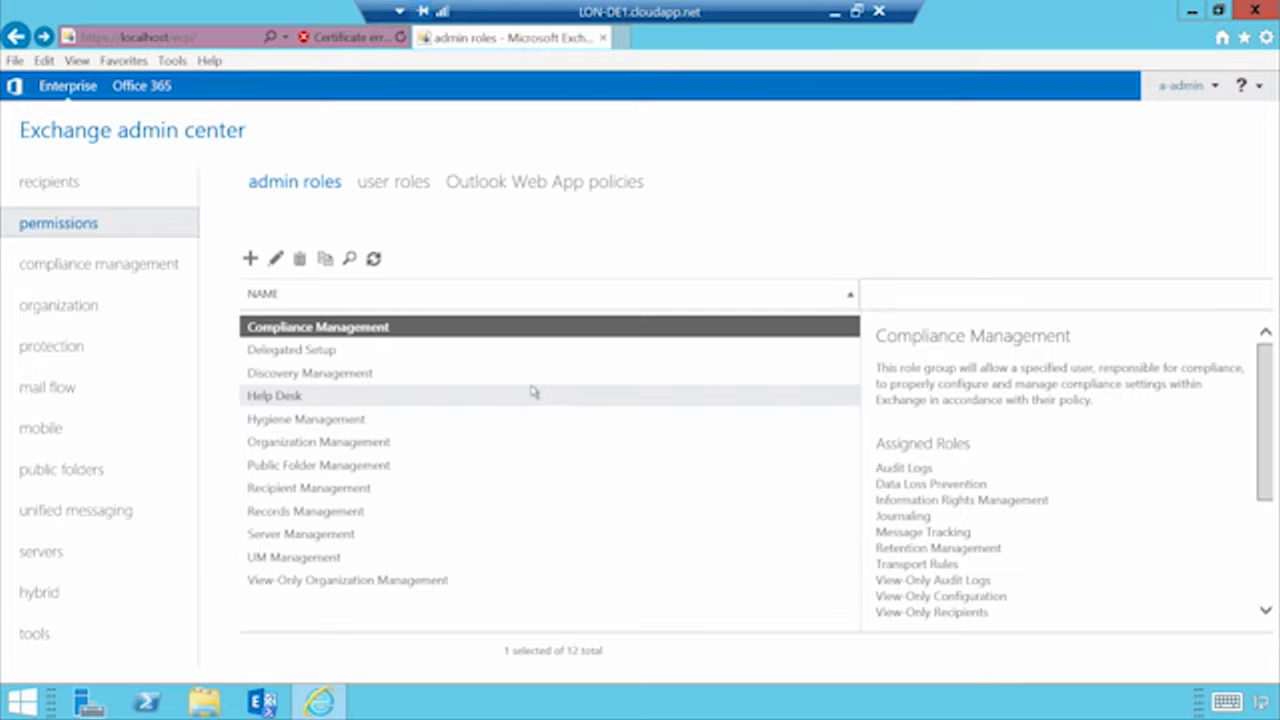
In the Exchange admin center, open the Default Outlook Web App policy for editing and expand its features list to show all options
left_click(512, 190)
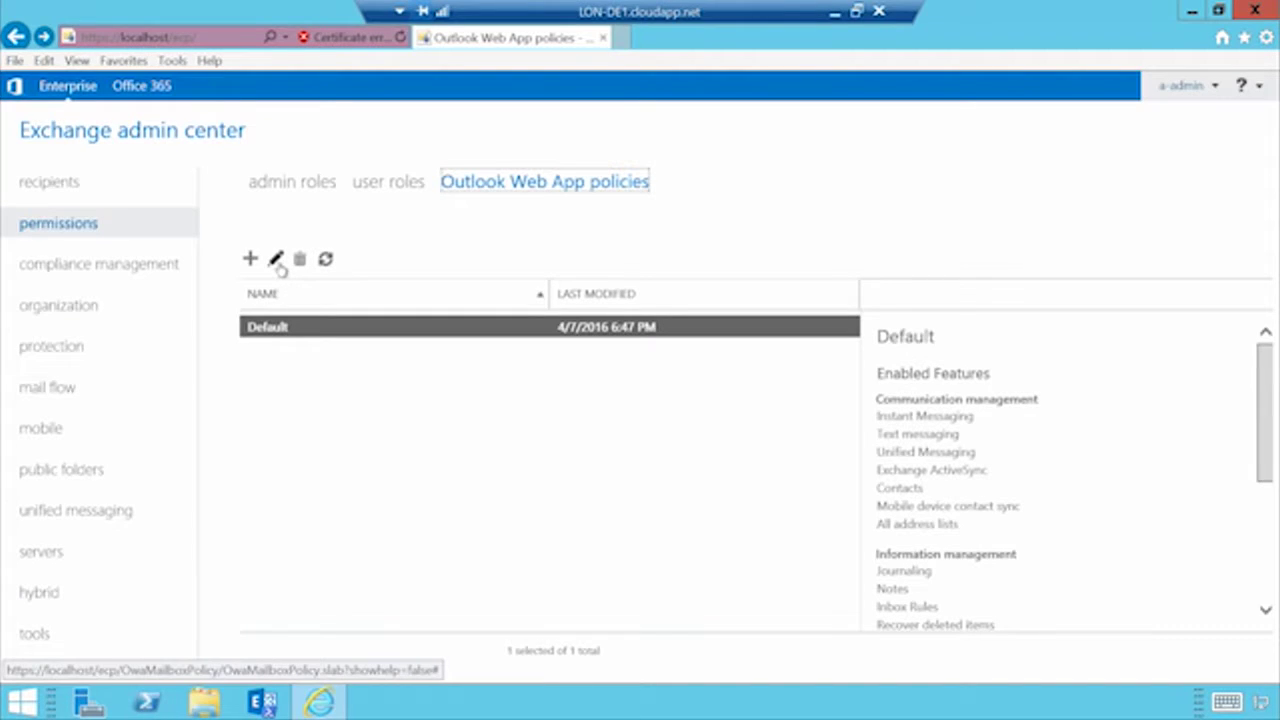
left_click(276, 260)
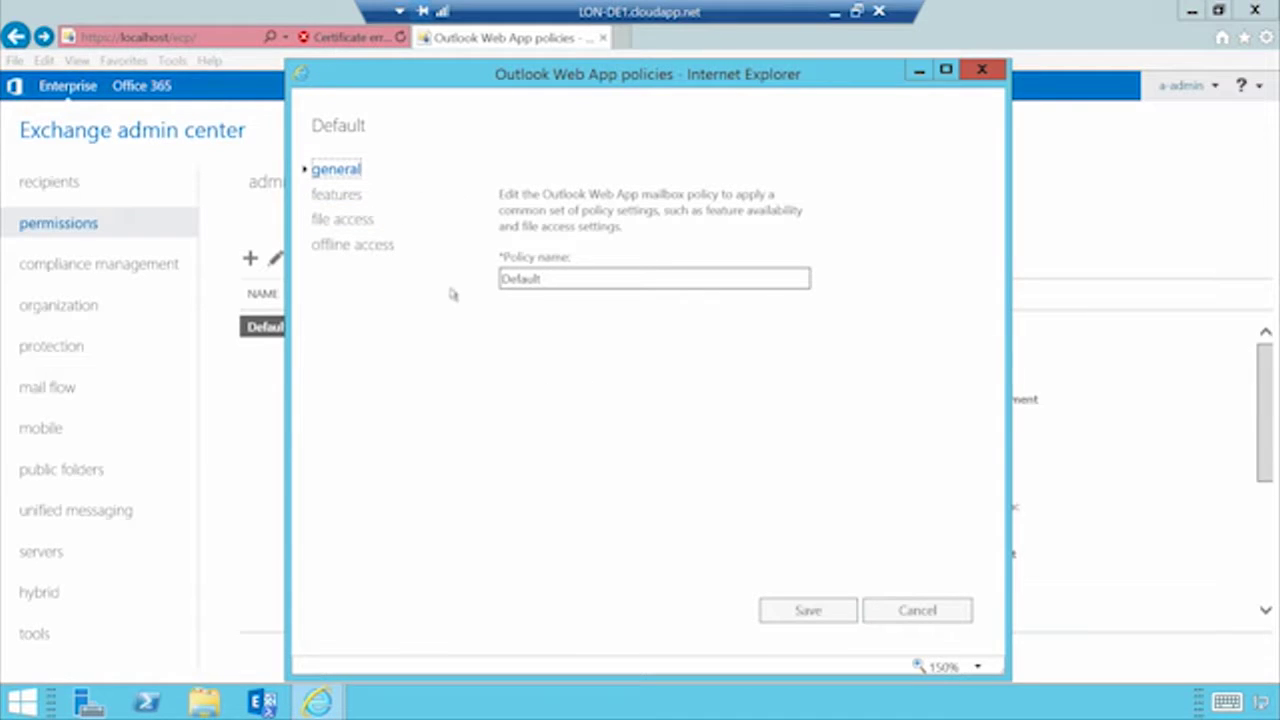
left_click(337, 196)
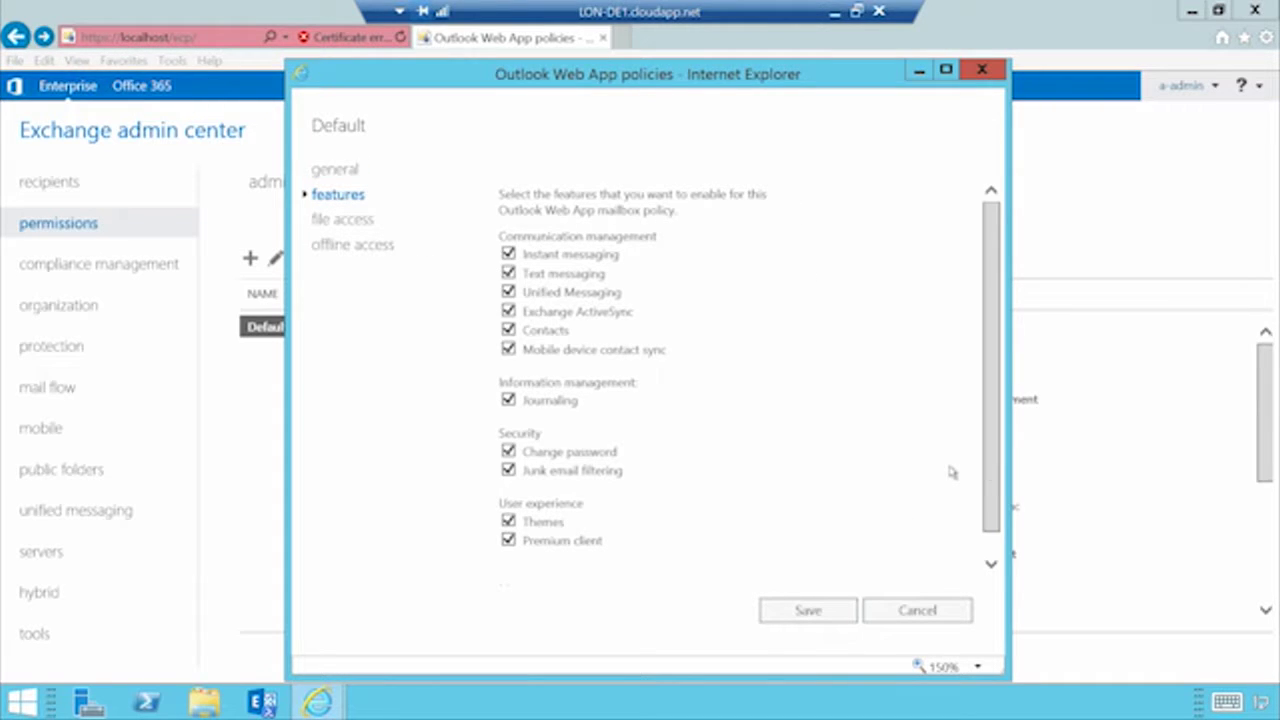
left_click_drag(993, 478, 995, 550)
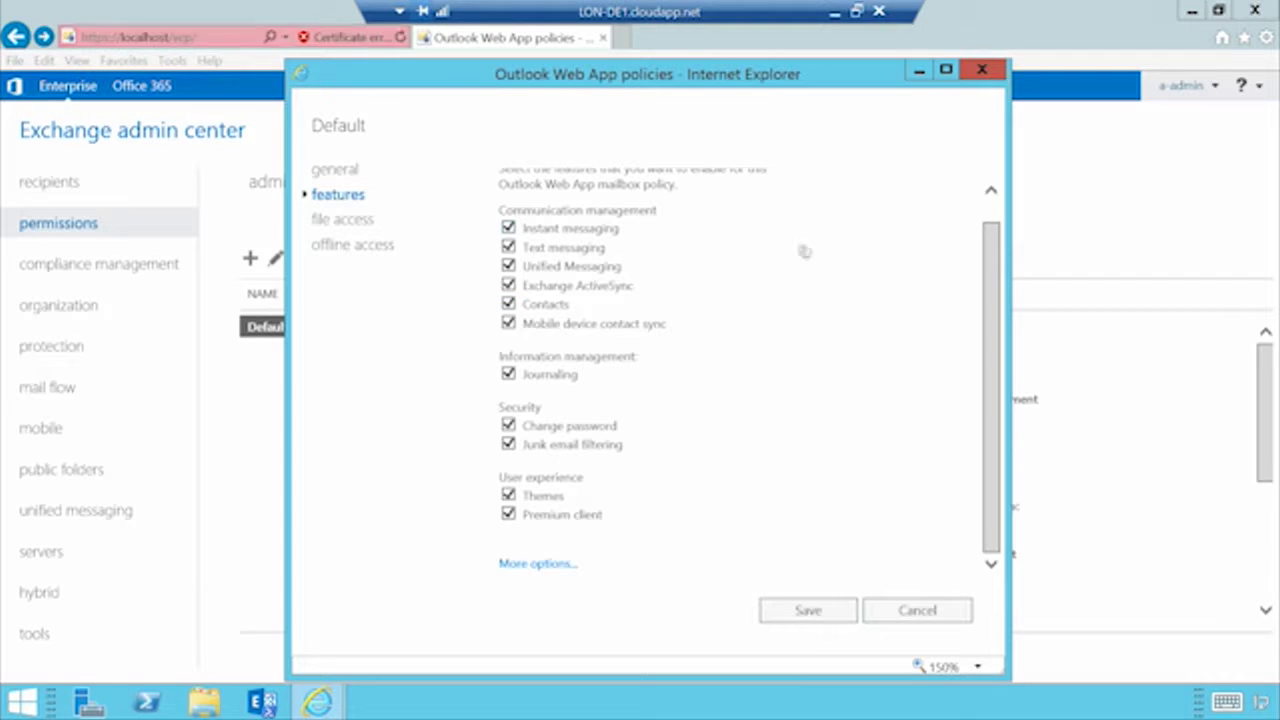
left_click(516, 566)
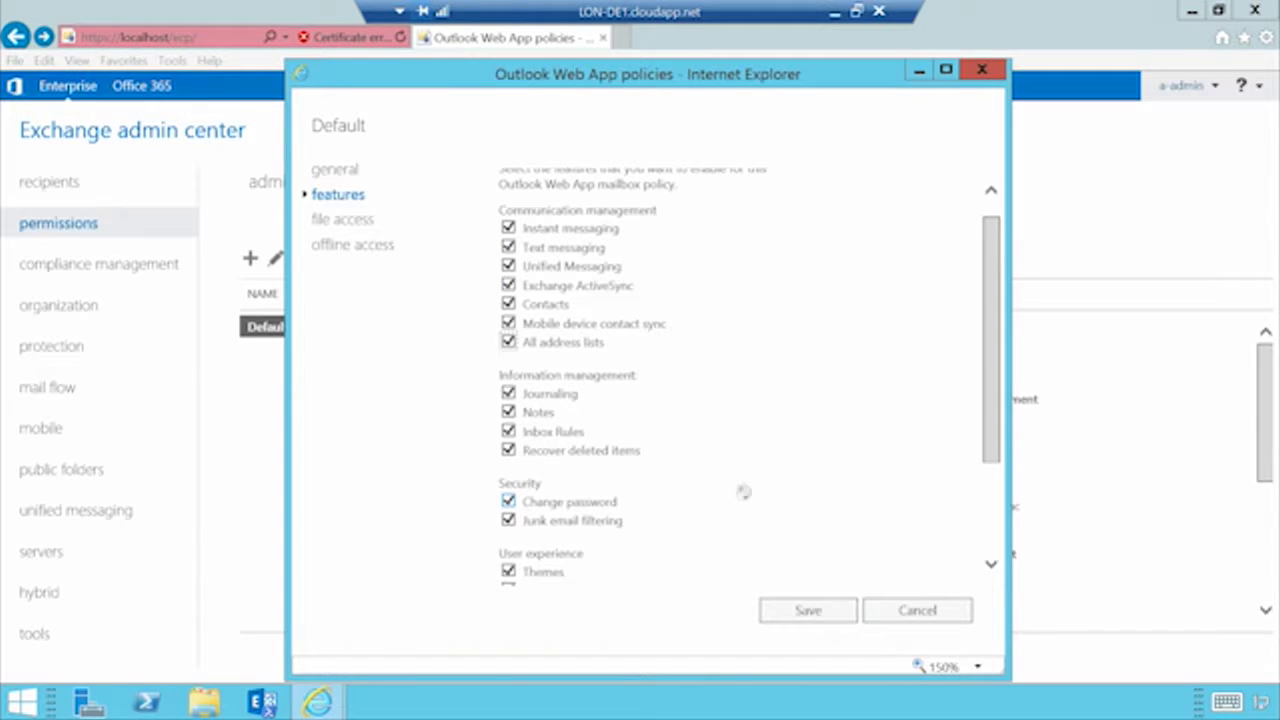
scroll(760, 488, "down", 2)
scroll(797, 396, "down", 1)
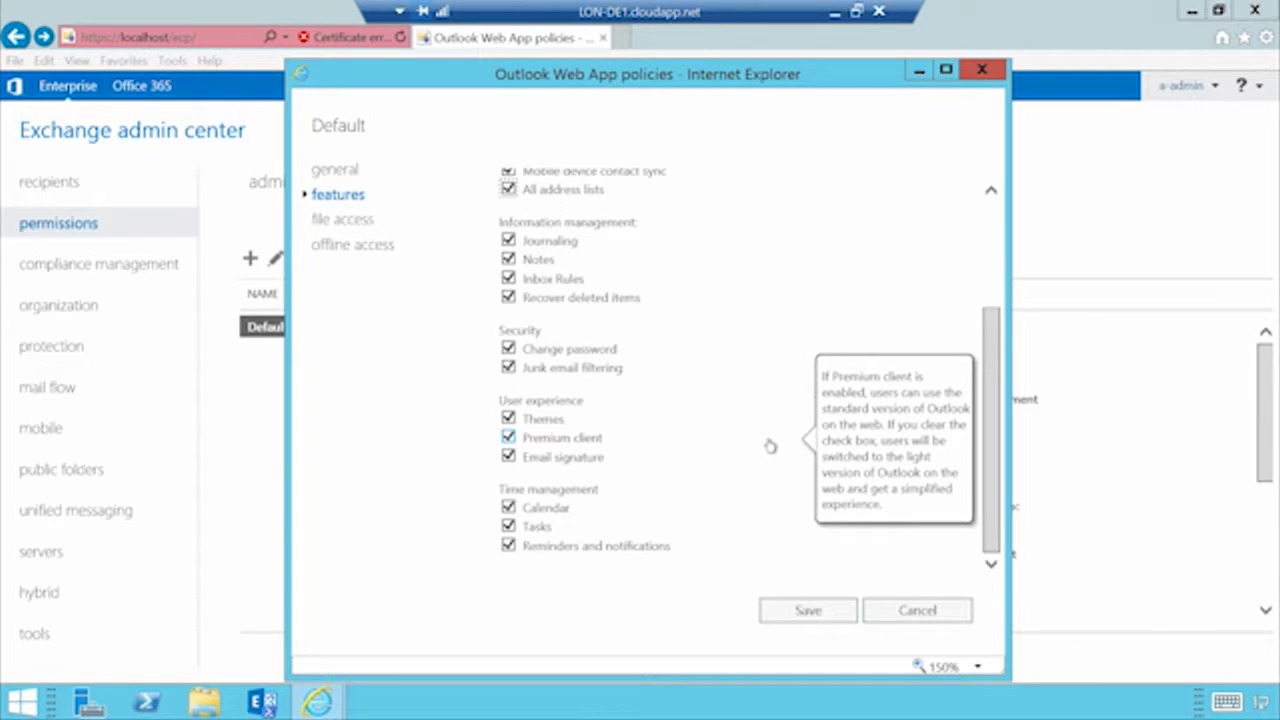
Disable the Calendar feature under Time management in the Default policy and save the policy
left_click(336, 219)
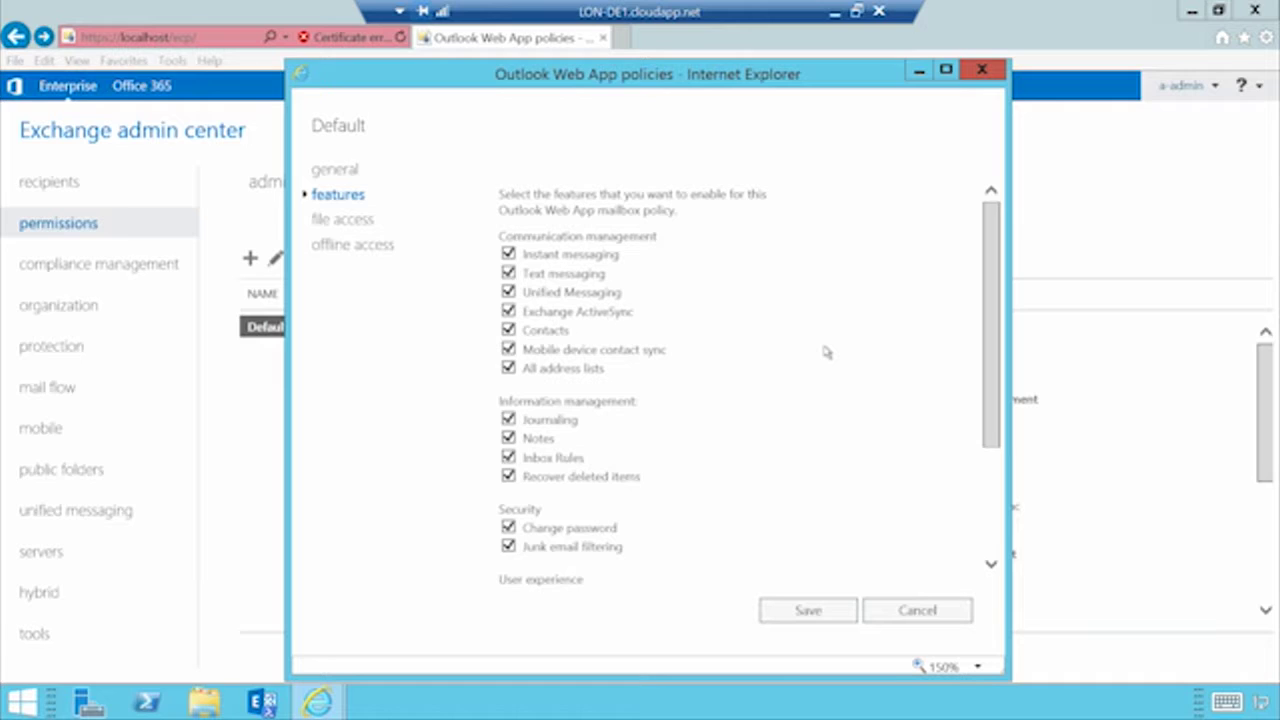
scroll(826, 352, "down", 3)
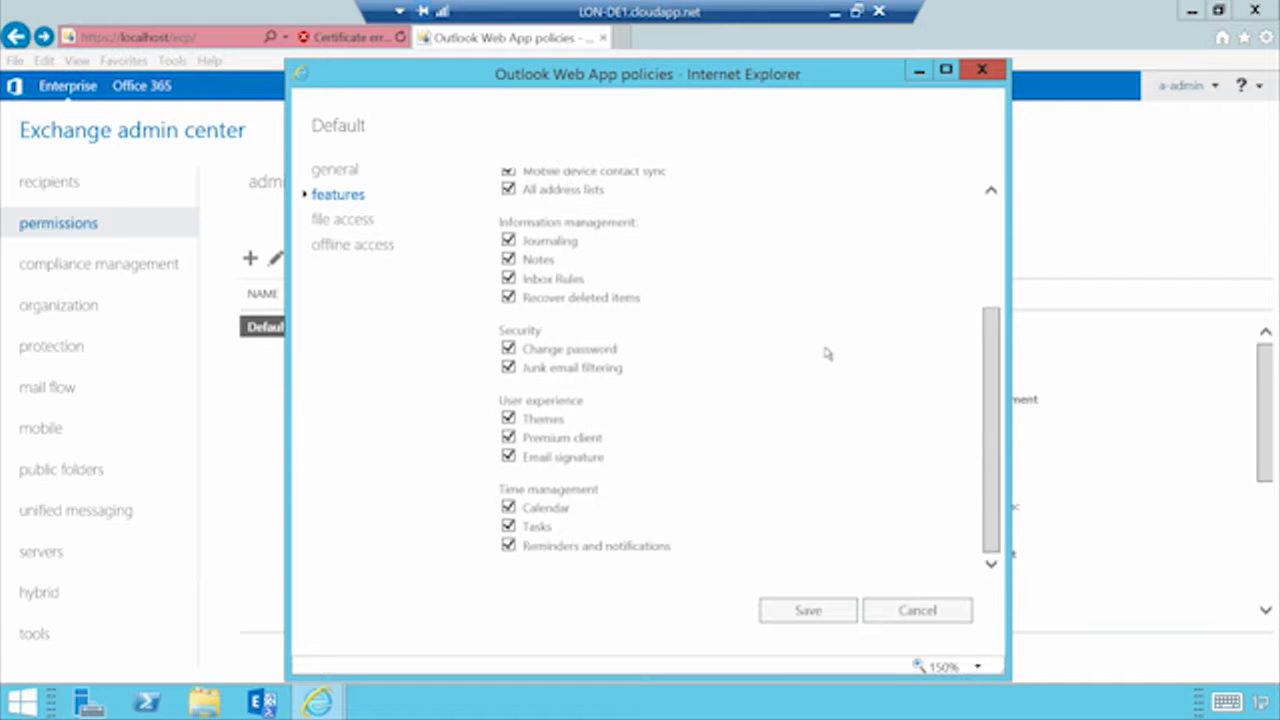
left_click(509, 508)
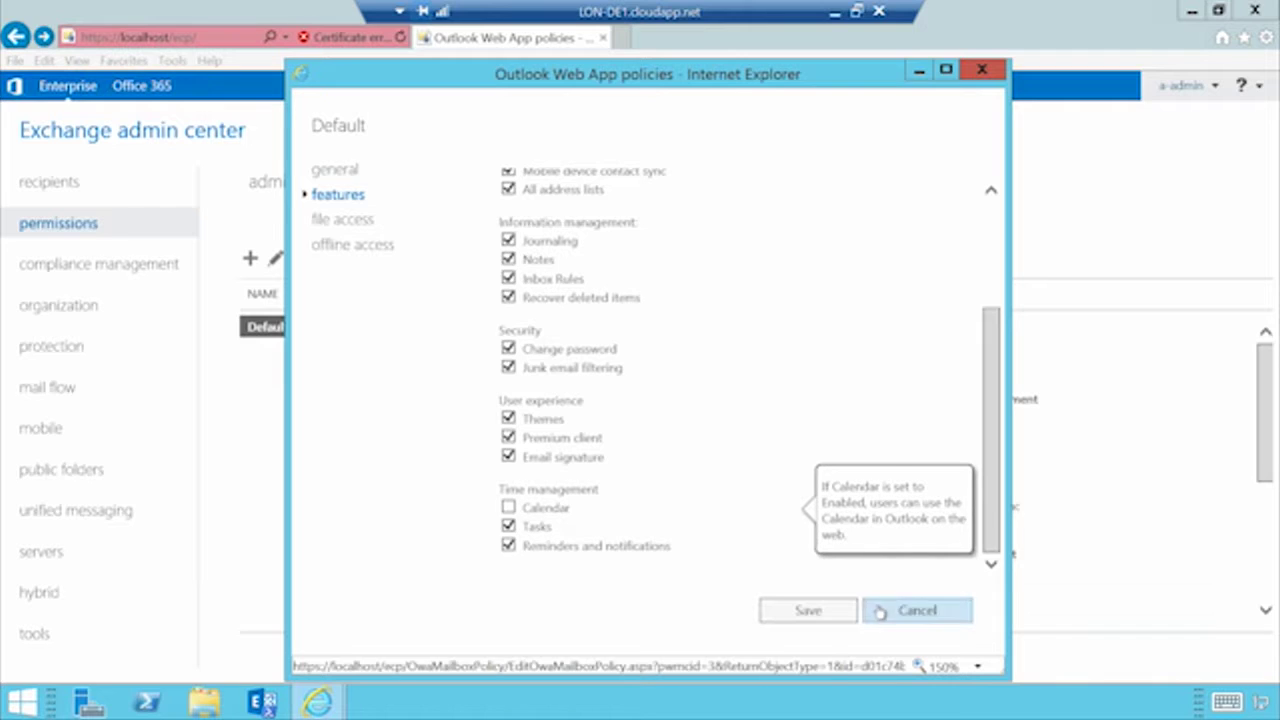
left_click(834, 614)
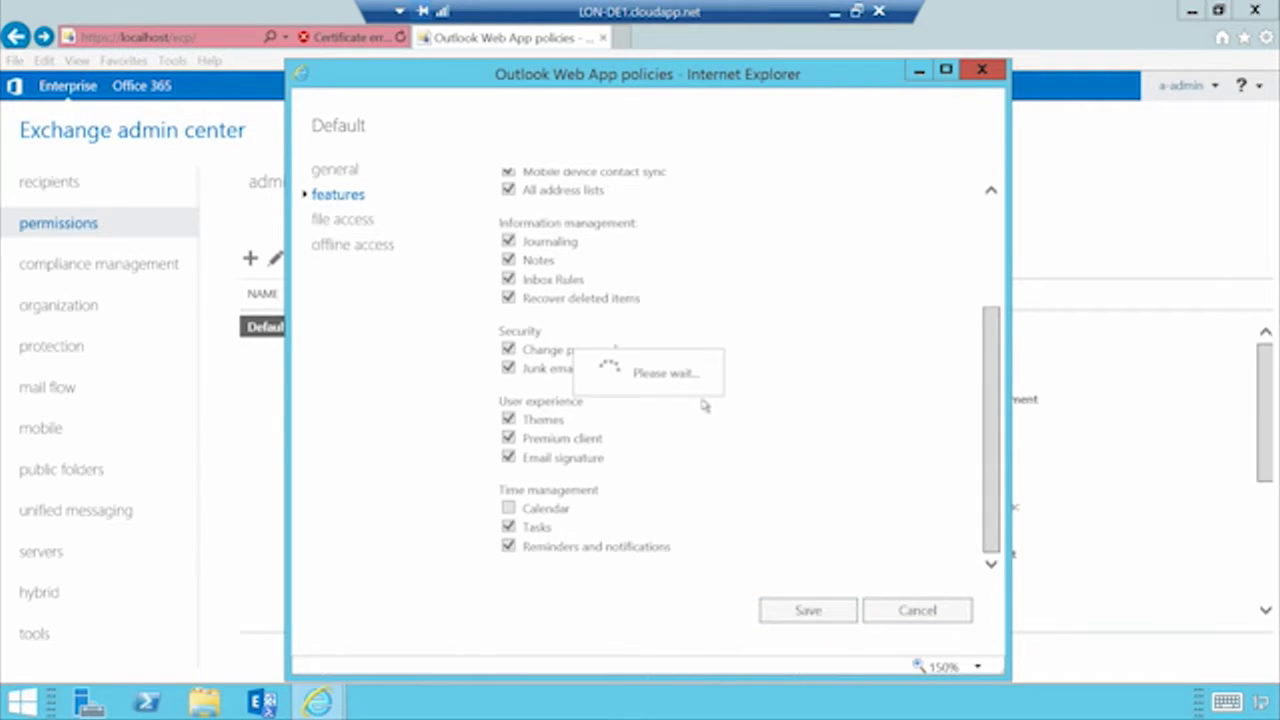
Reopen the Default Outlook Web App policy, review its file access and offline access settings, save it, and check its enabled features
left_click(280, 265)
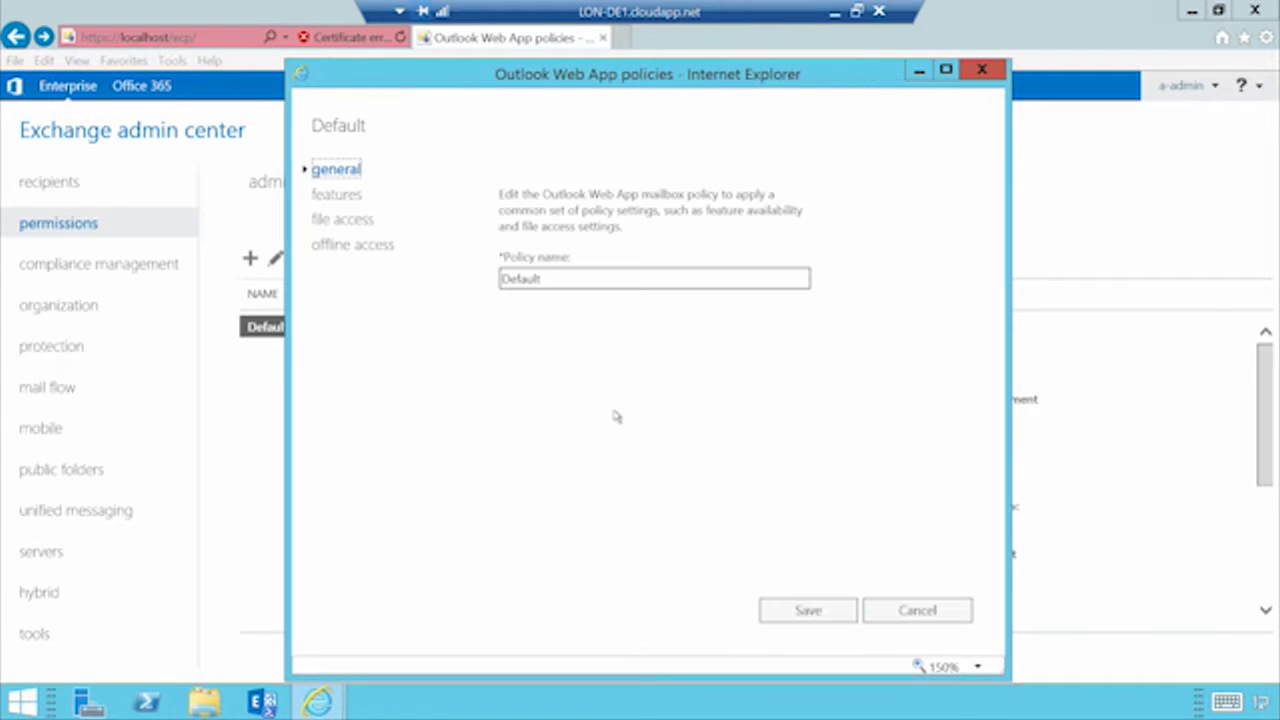
left_click(349, 220)
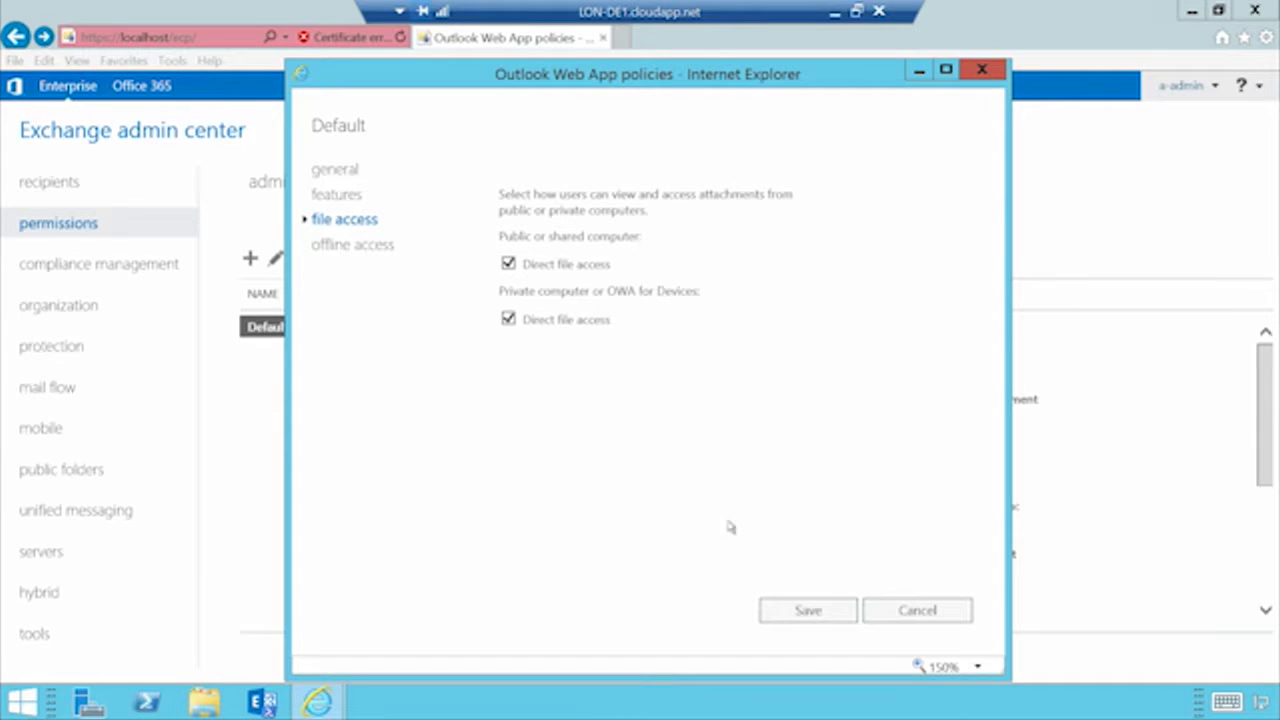
left_click(377, 250)
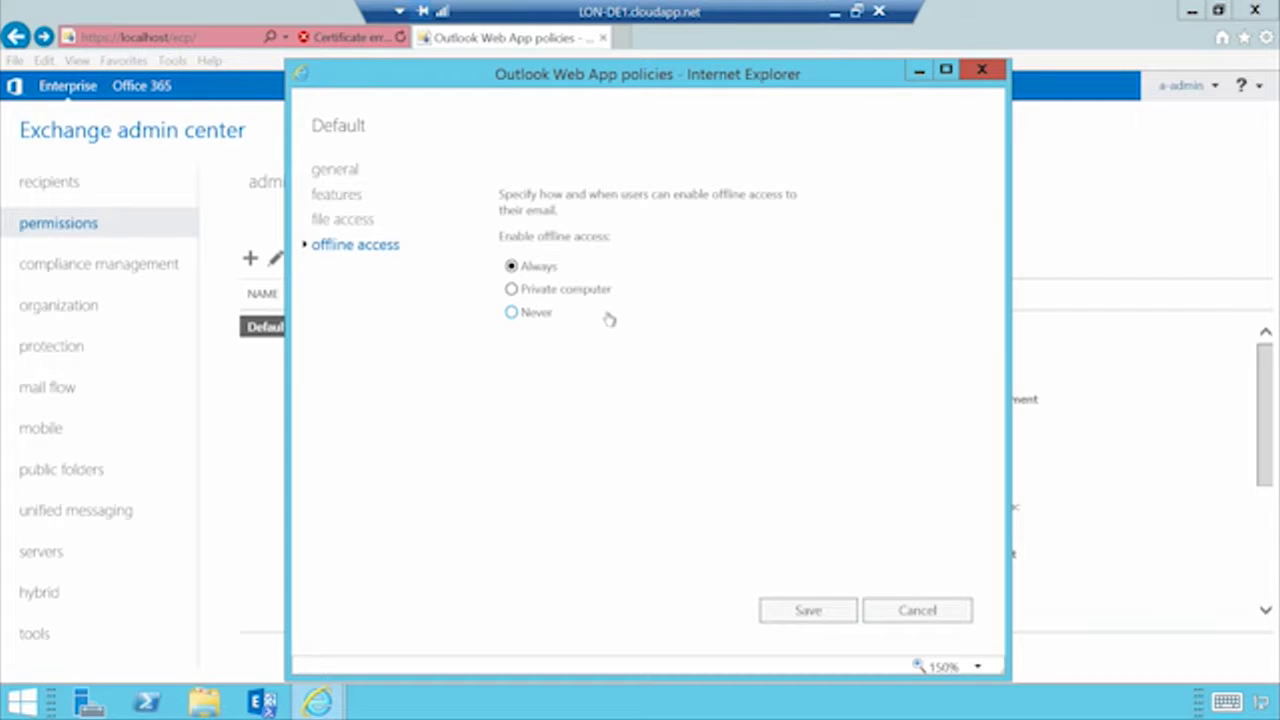
mouse_move(654, 314)
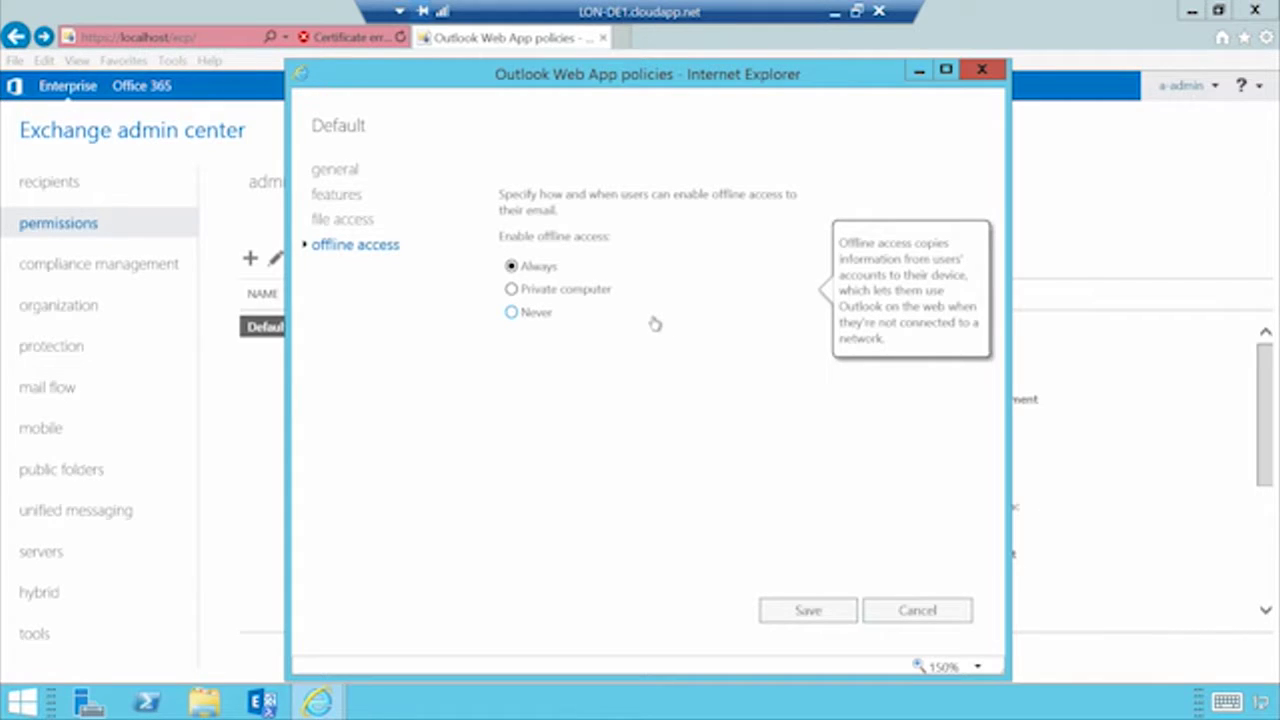
left_click(828, 614)
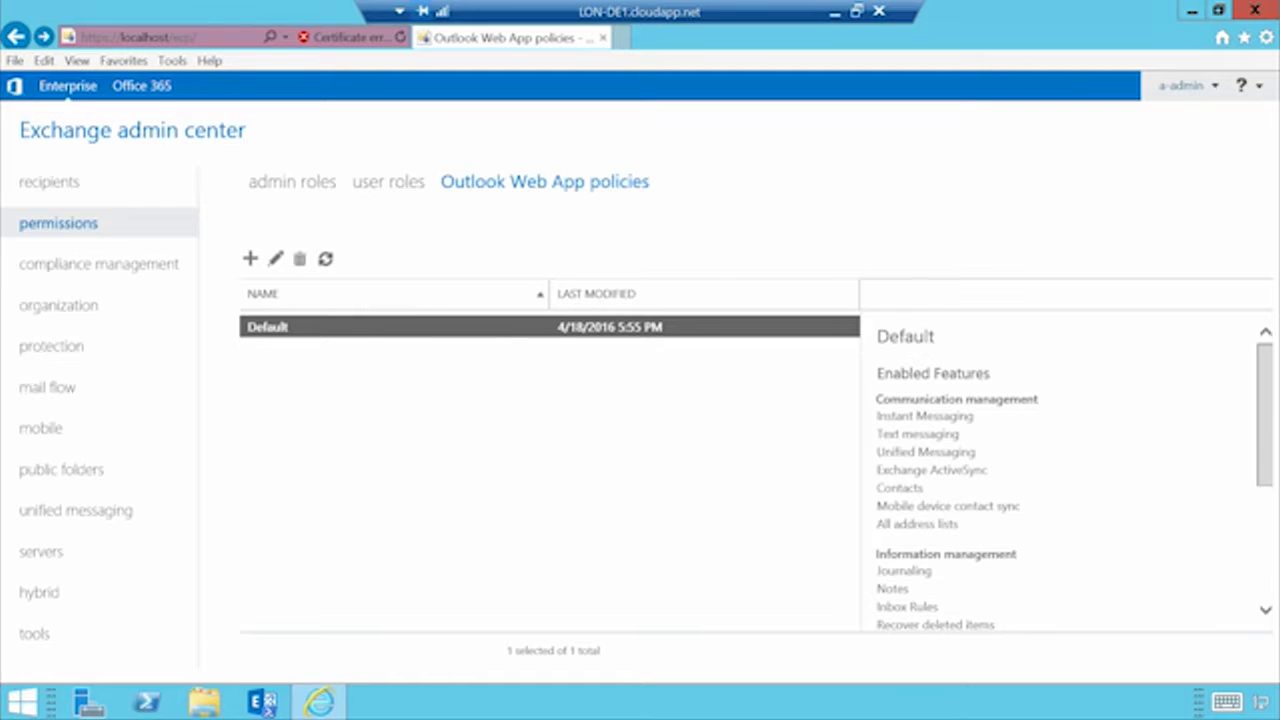
scroll(1266, 576, "down", 3)
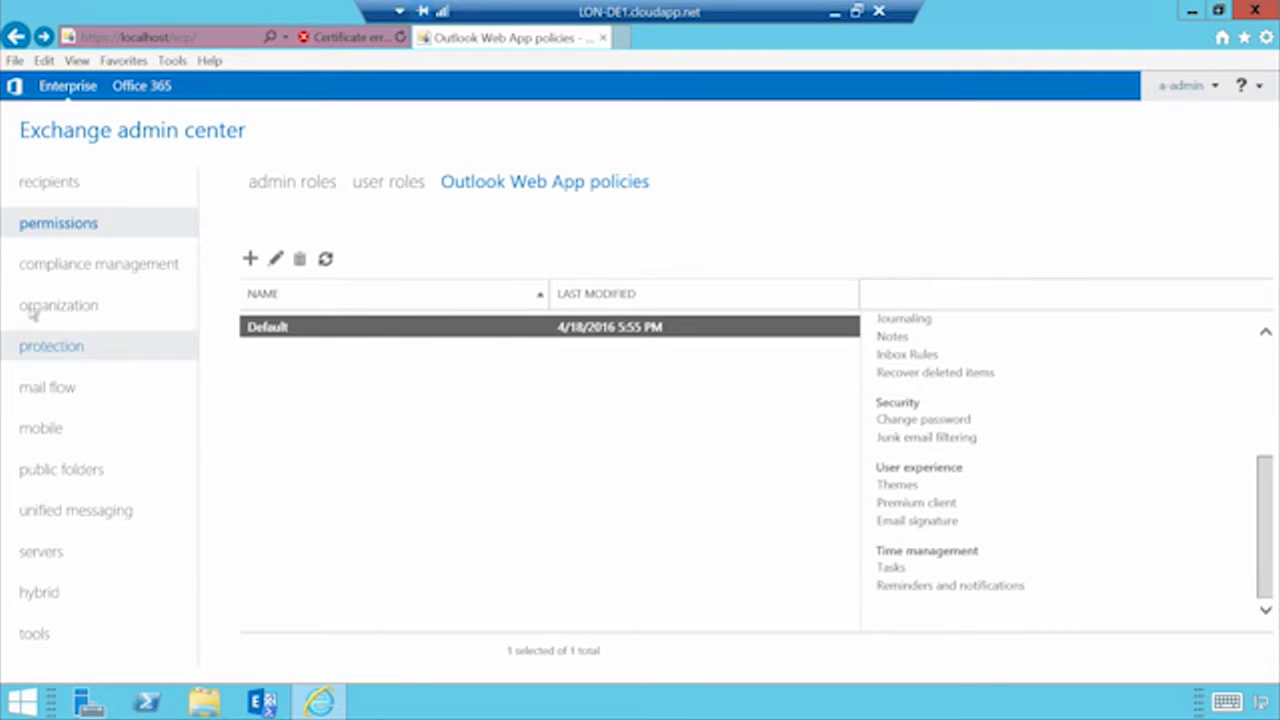
Select the User One mailbox among the recipients and review its details down to Email Connectivity
left_click(42, 184)
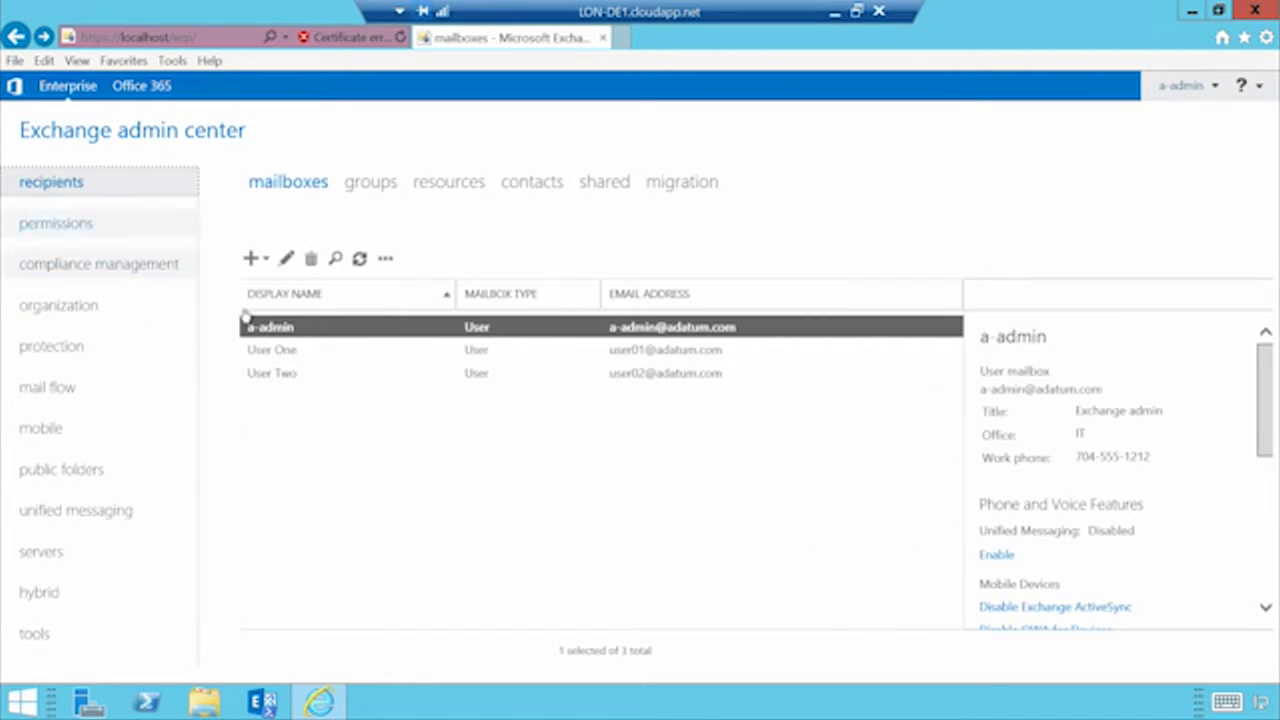
left_click(286, 352)
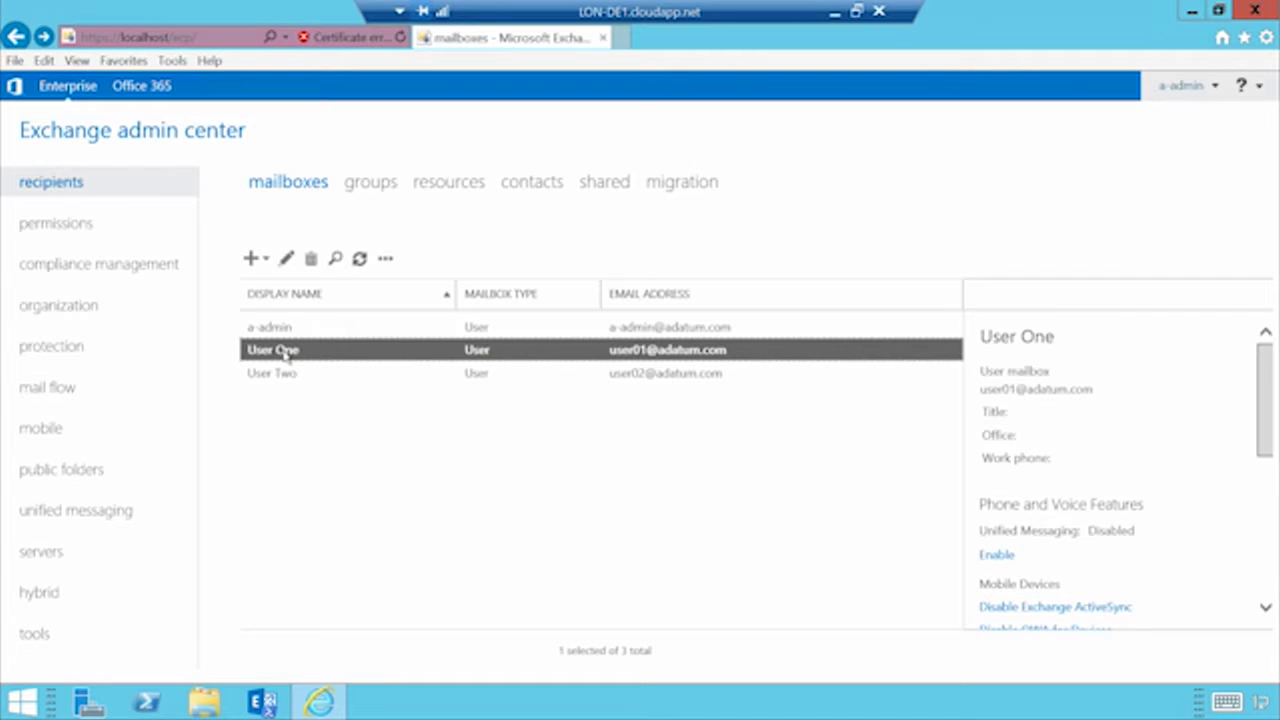
scroll(1267, 605, "down", 3)
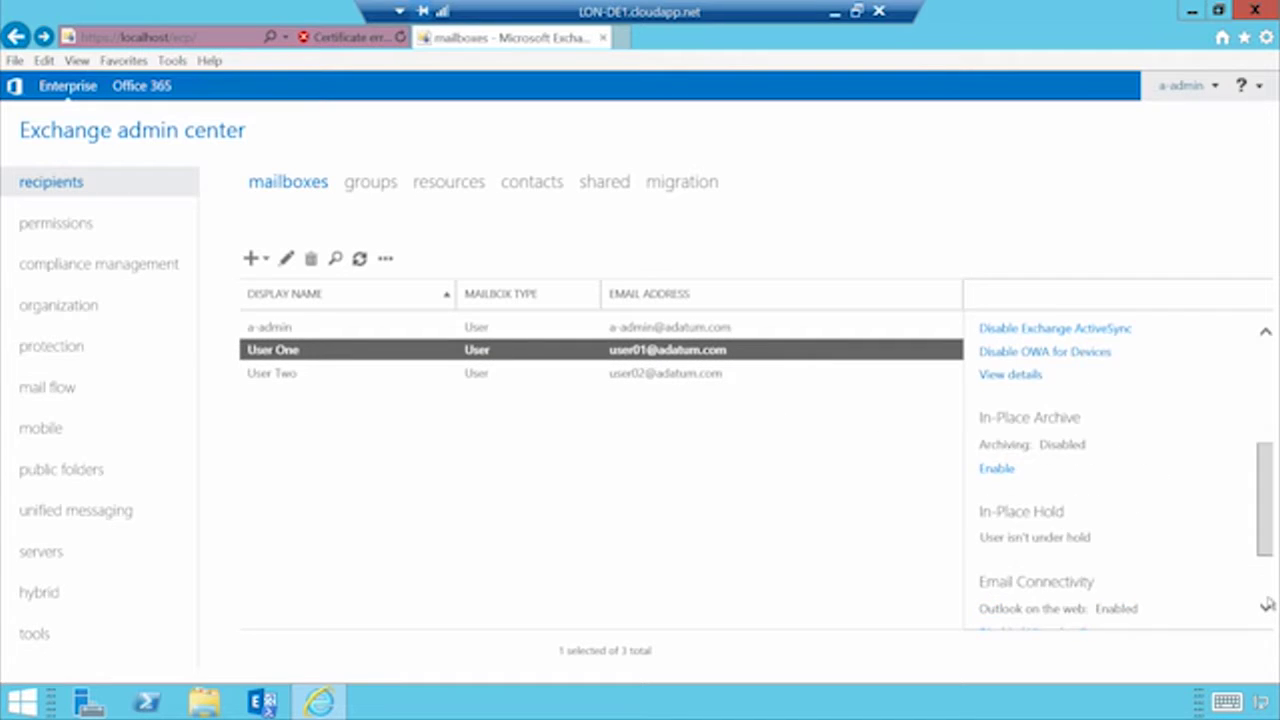
left_click(1267, 605)
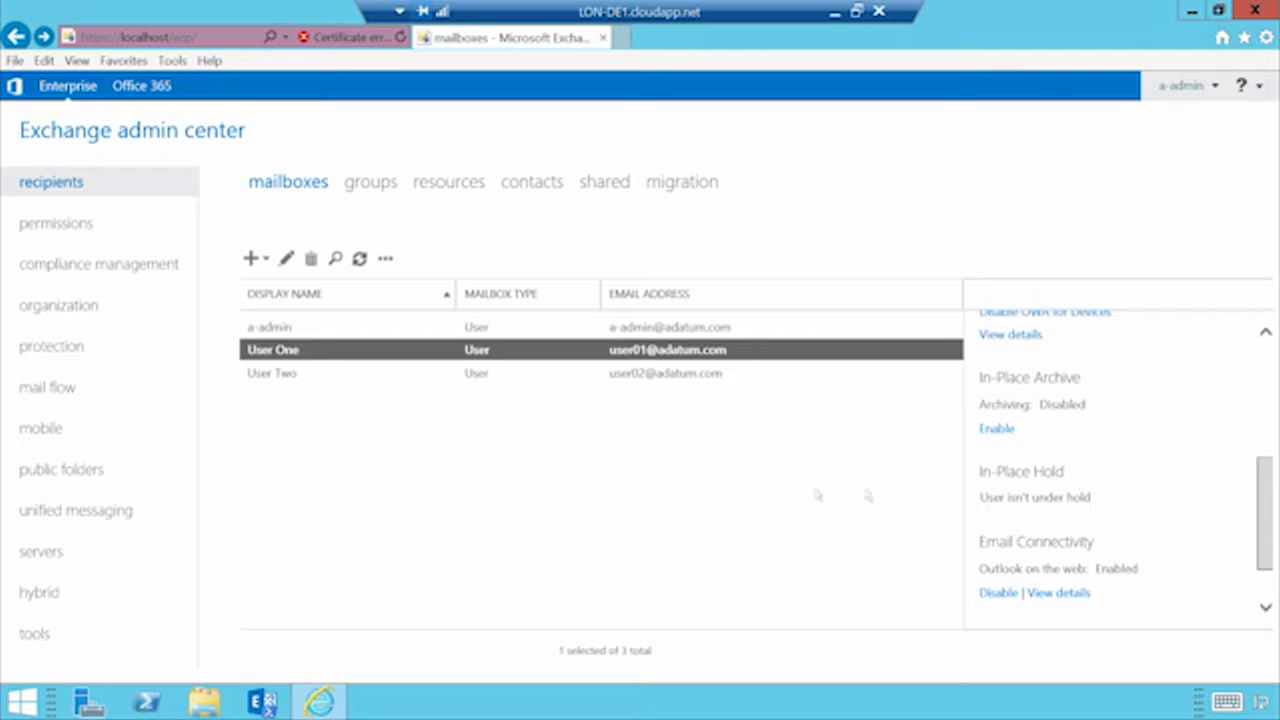
Open the User One mailbox for editing, expand its general options, and show the Email Connectivity section of its mailbox features
left_click(286, 259)
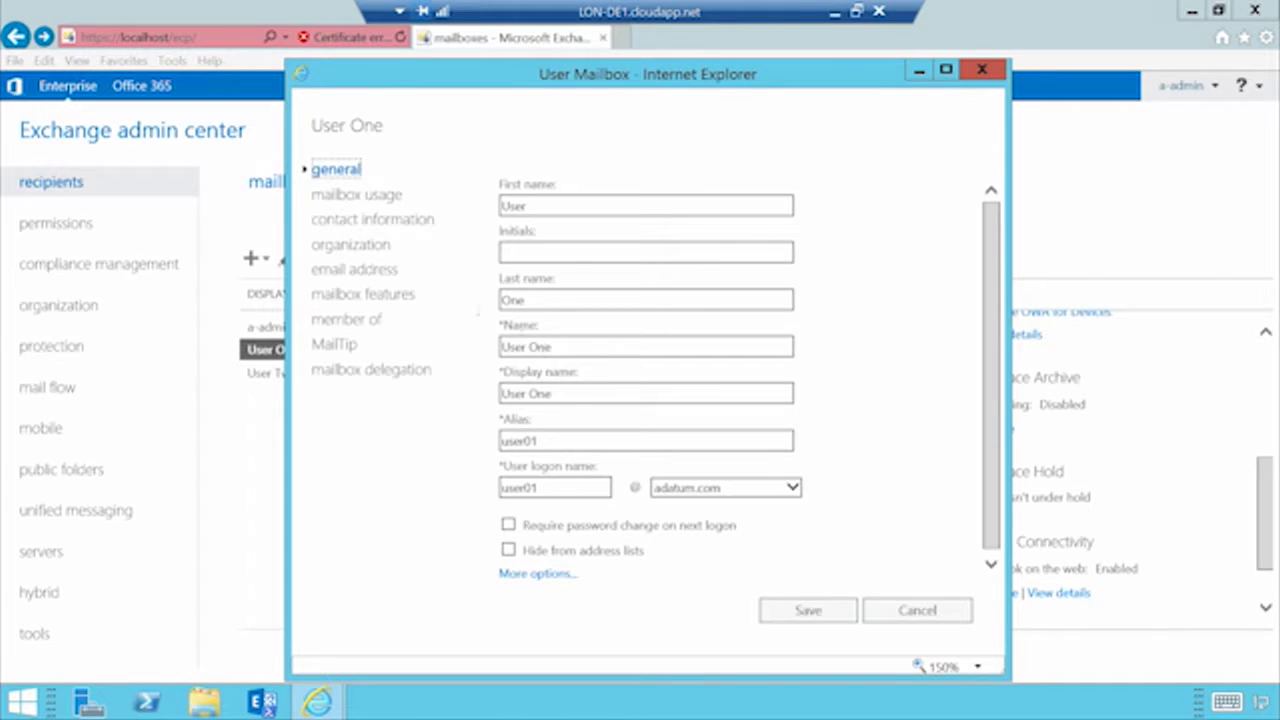
left_click(540, 575)
scroll(583, 440, "down", 5)
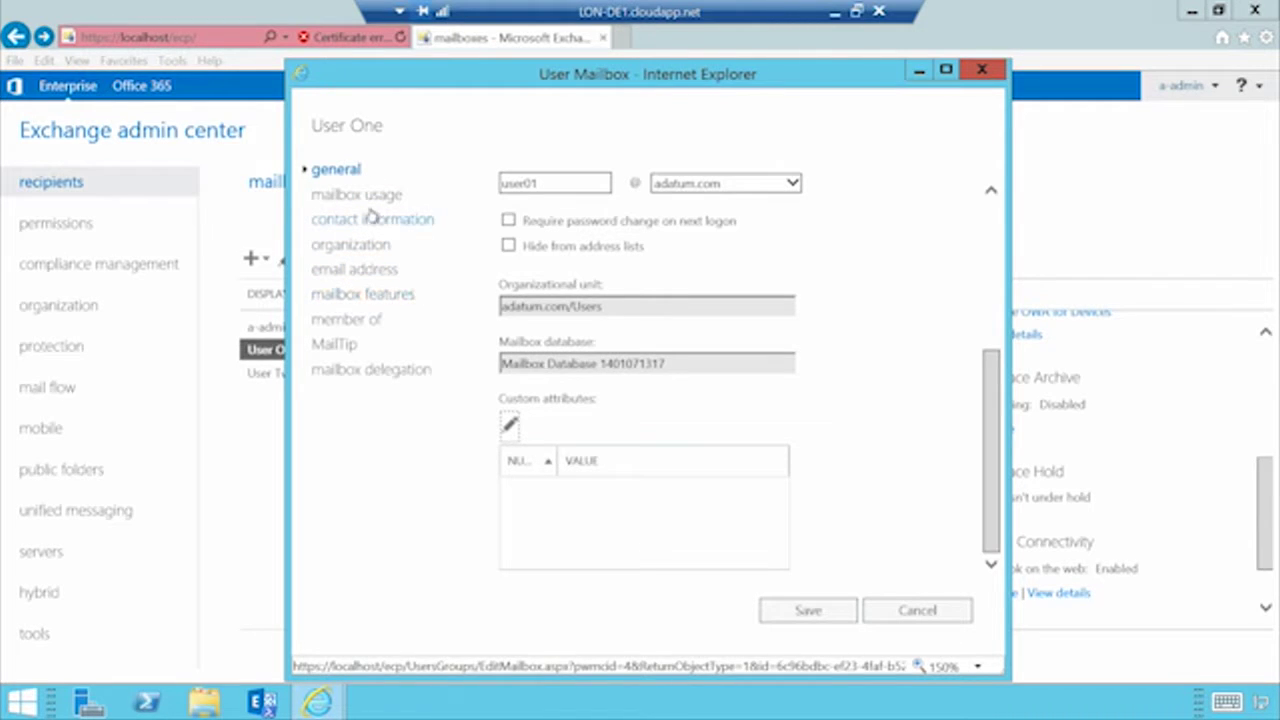
left_click(364, 294)
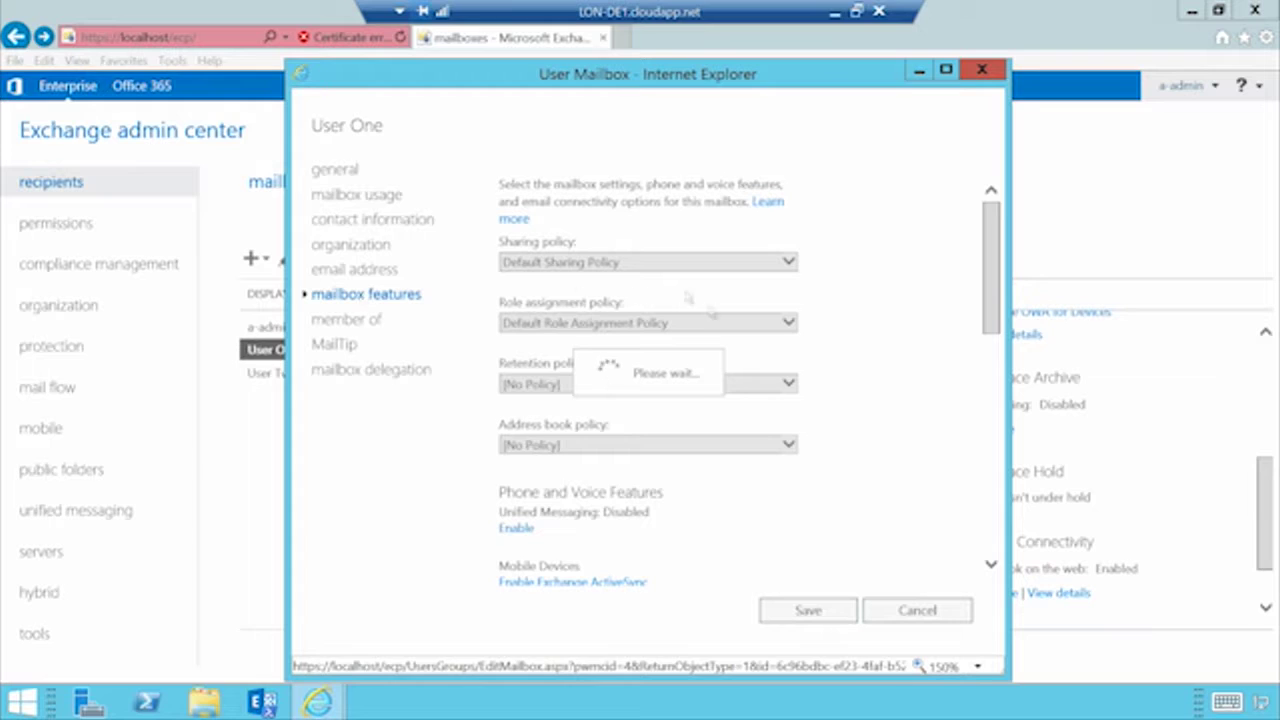
scroll(850, 540, "down", 3)
scroll(850, 535, "down", 3)
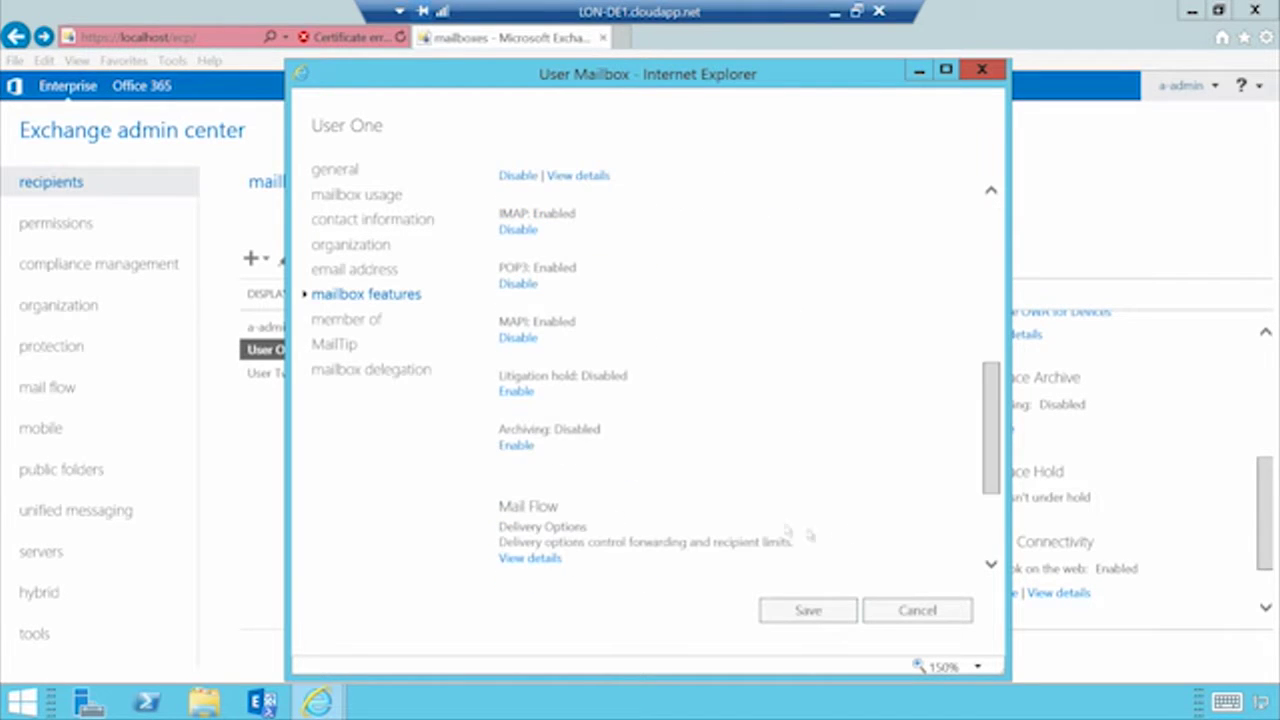
scroll(603, 310, "down", 2)
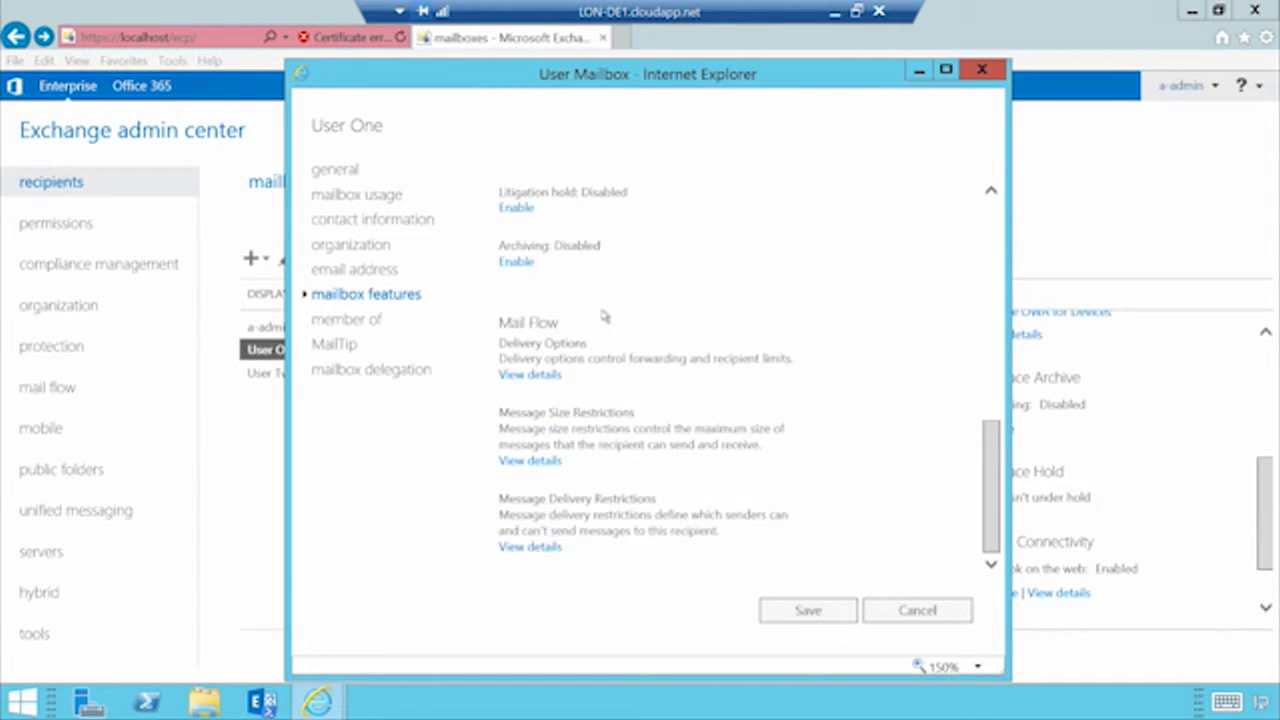
scroll(604, 314, "up", 4)
scroll(604, 316, "up", 2)
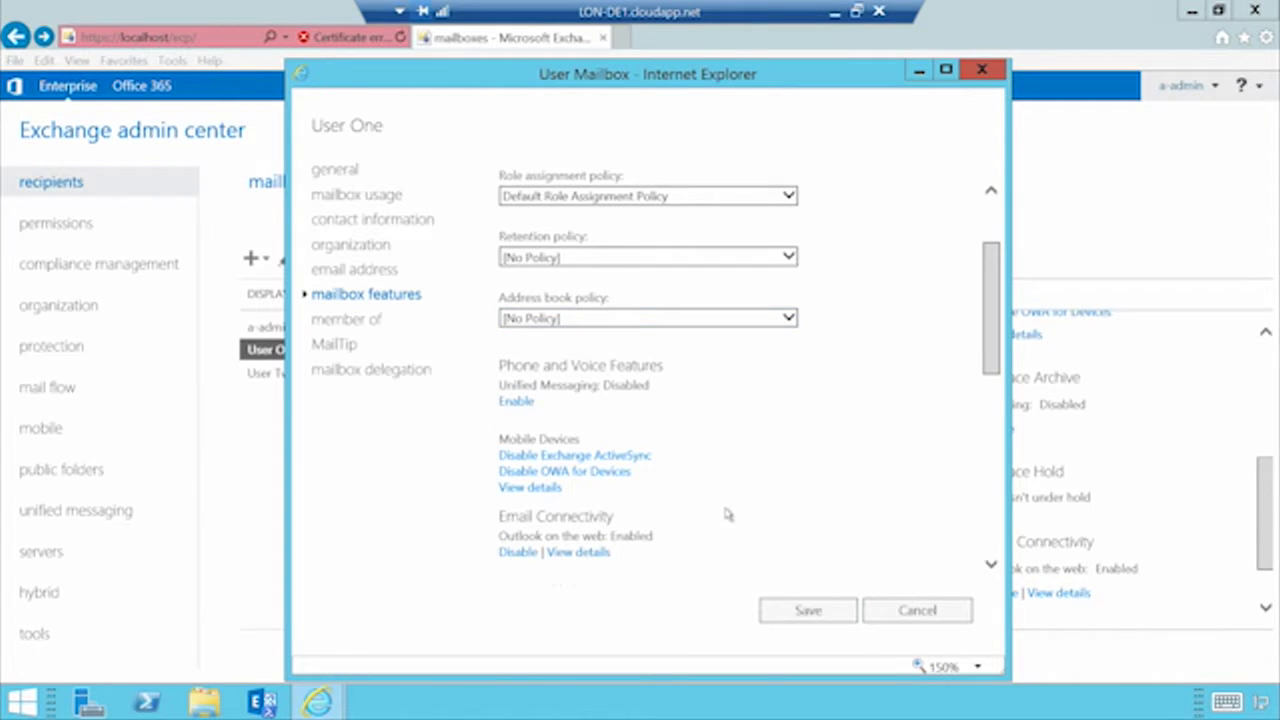
scroll(726, 514, "down", 1)
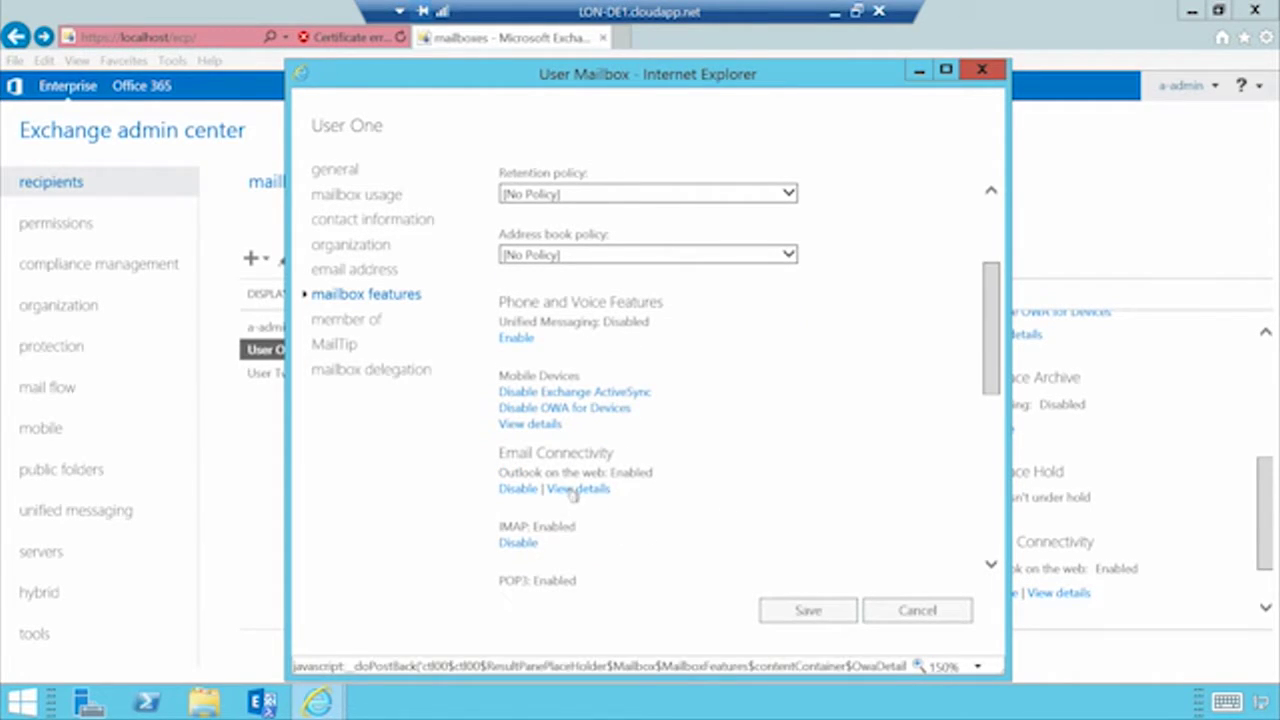
Assign the Default Outlook Web App mailbox policy to User One under Outlook on the web and save the mailbox
left_click(572, 490)
left_click_drag(632, 262, 636, 205)
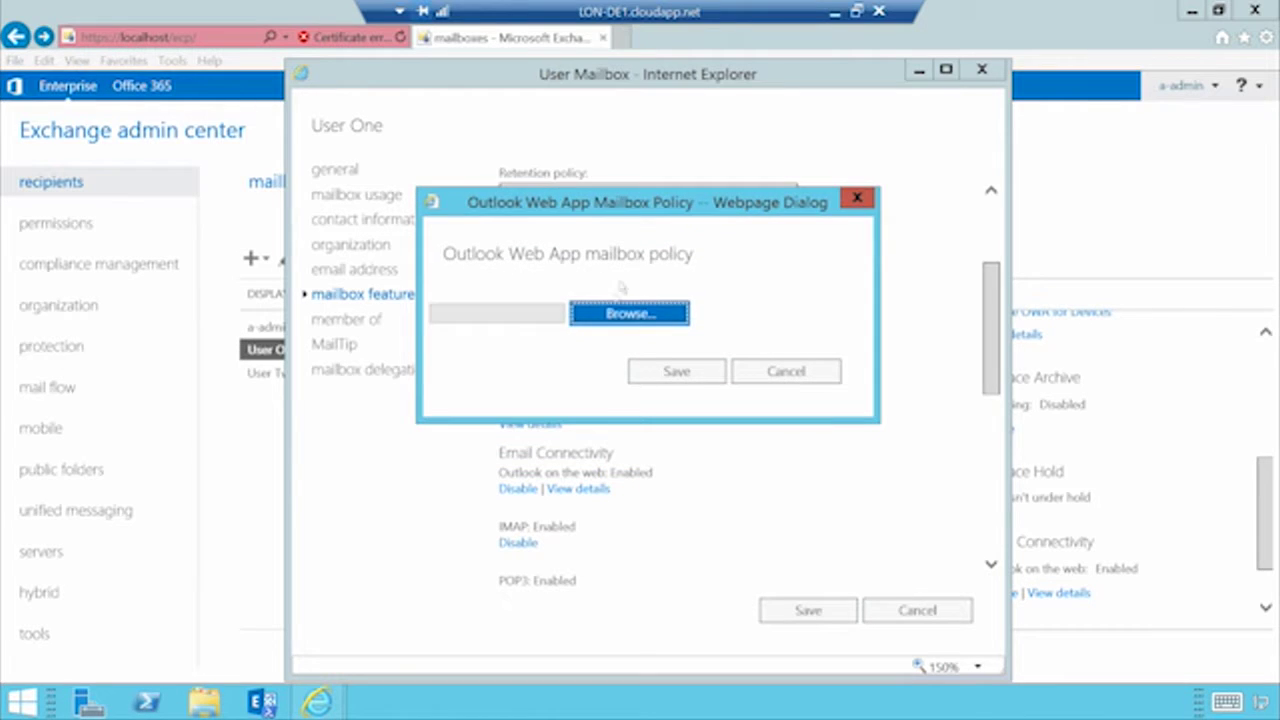
left_click(616, 314)
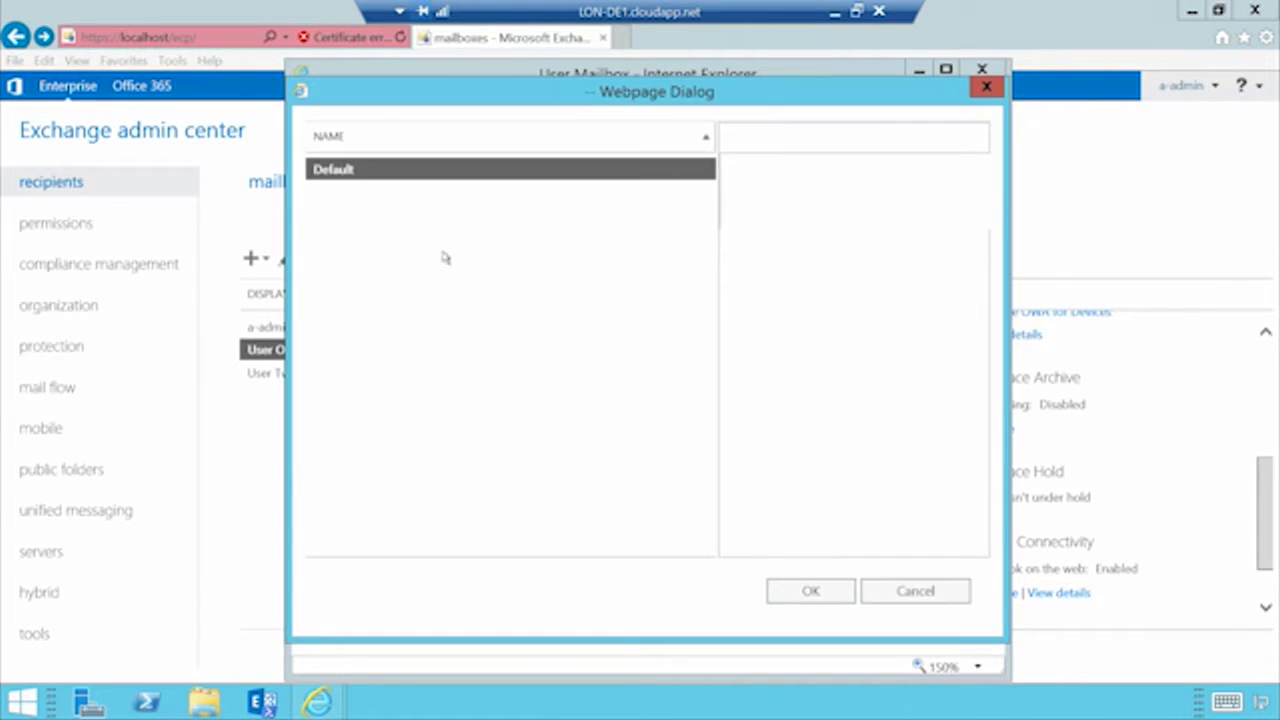
left_click(814, 591)
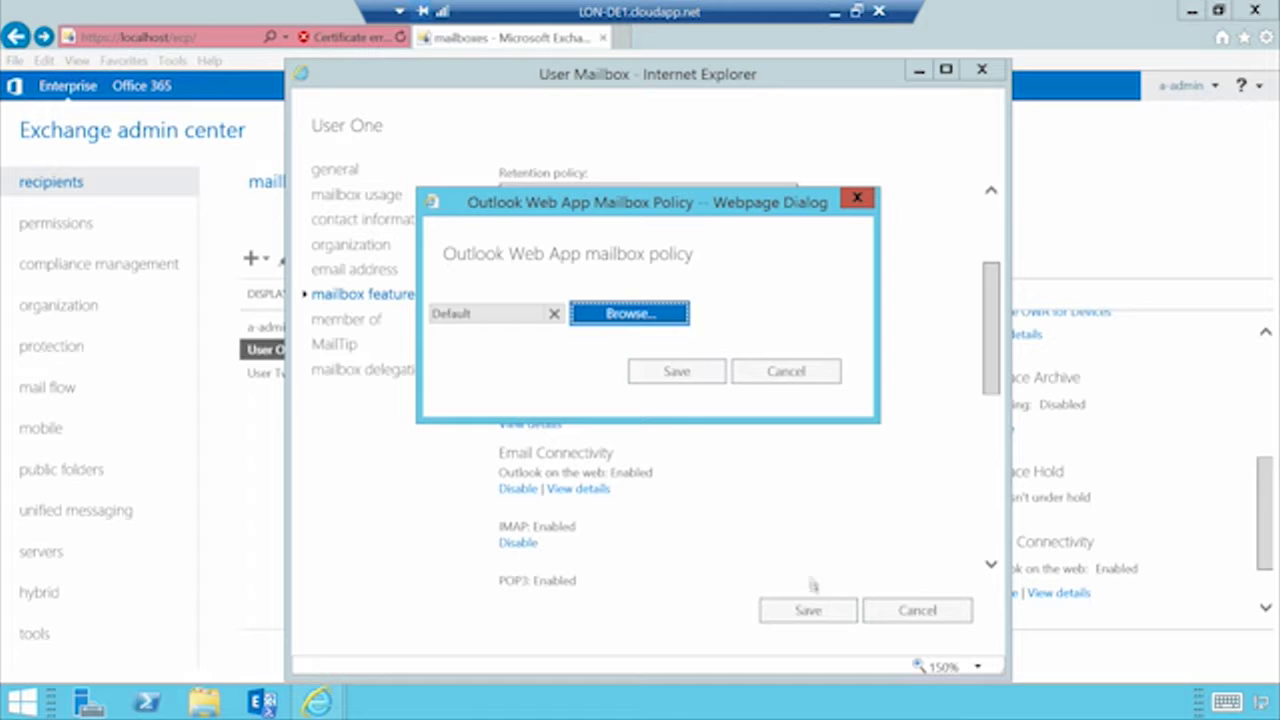
left_click(677, 372)
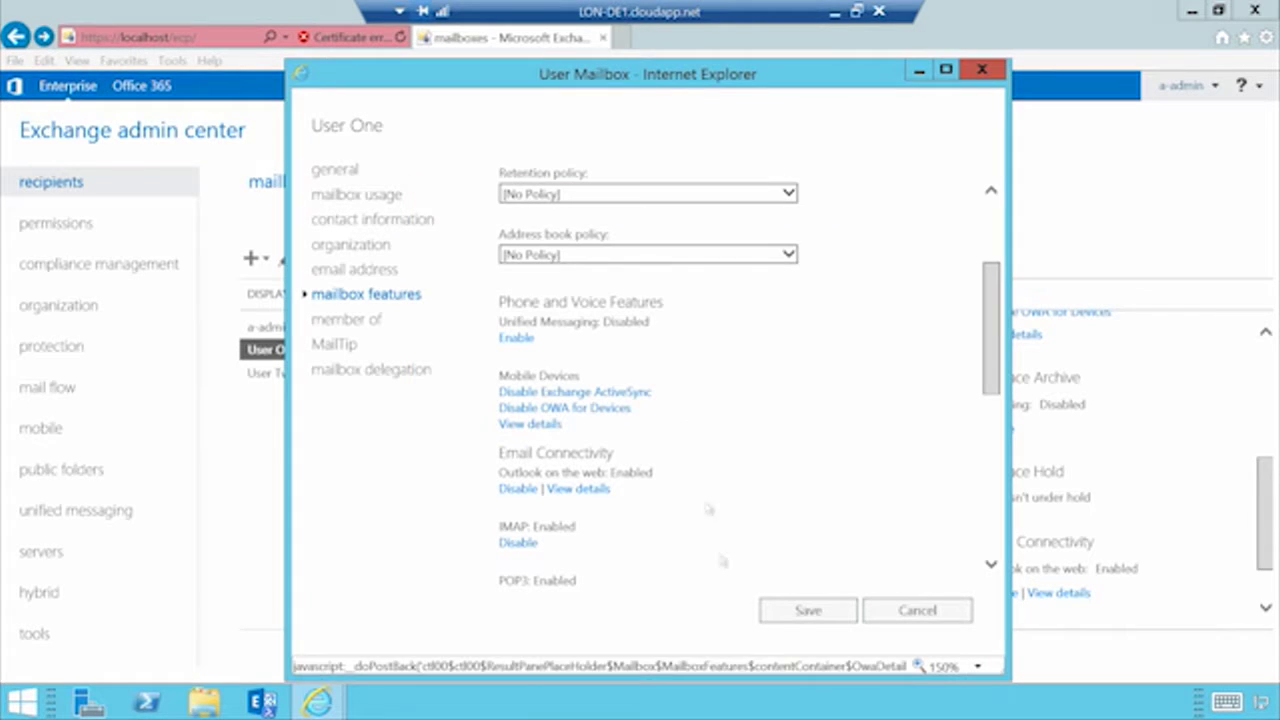
left_click(808, 612)
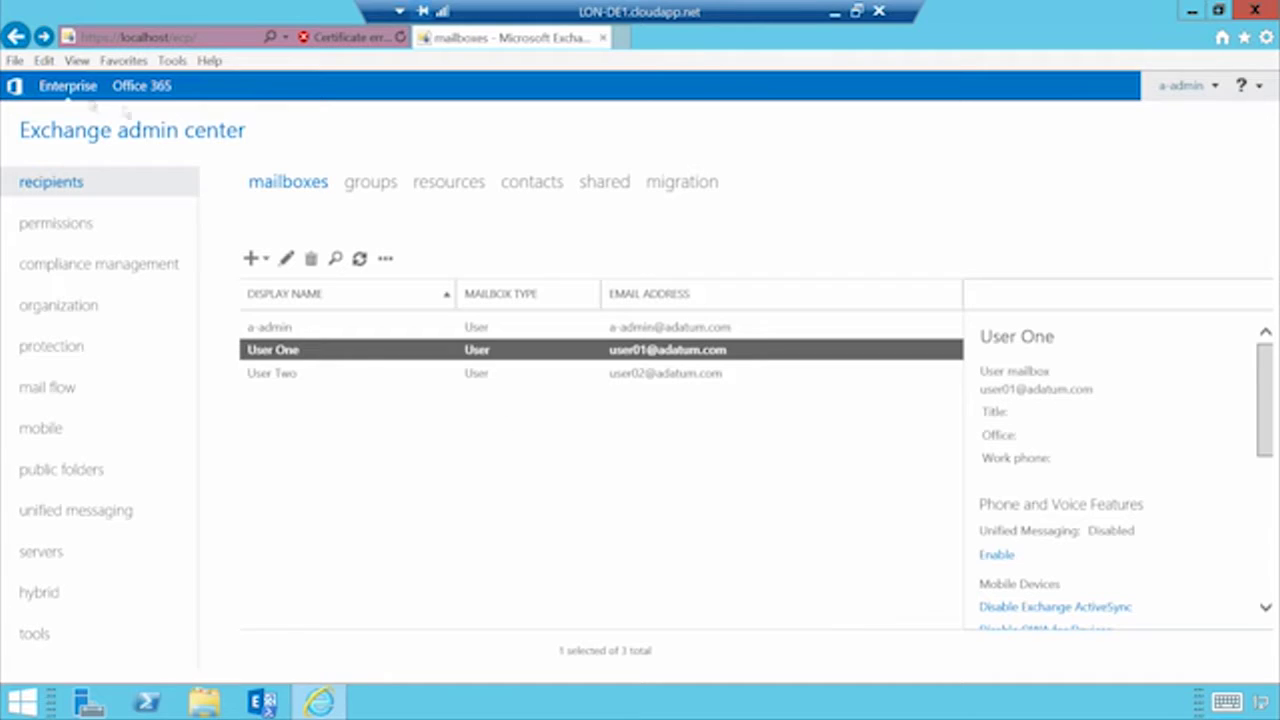
left_click(213, 38)
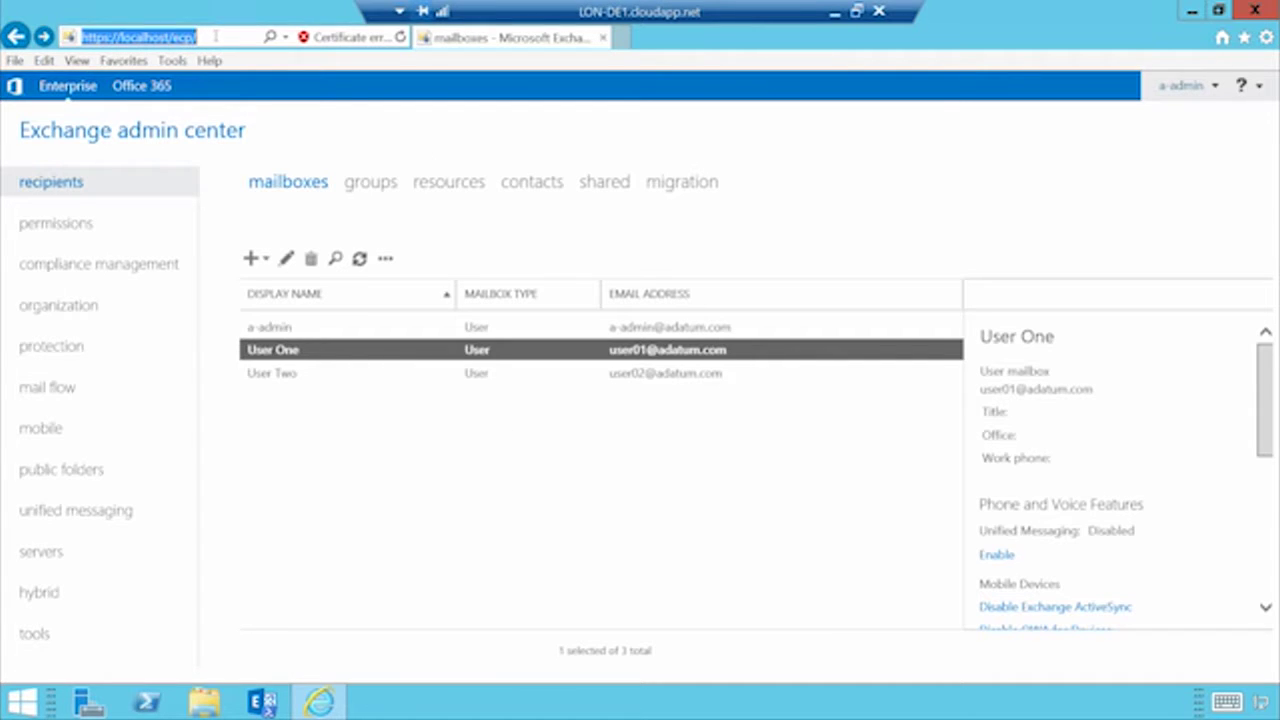
left_click(620, 38)
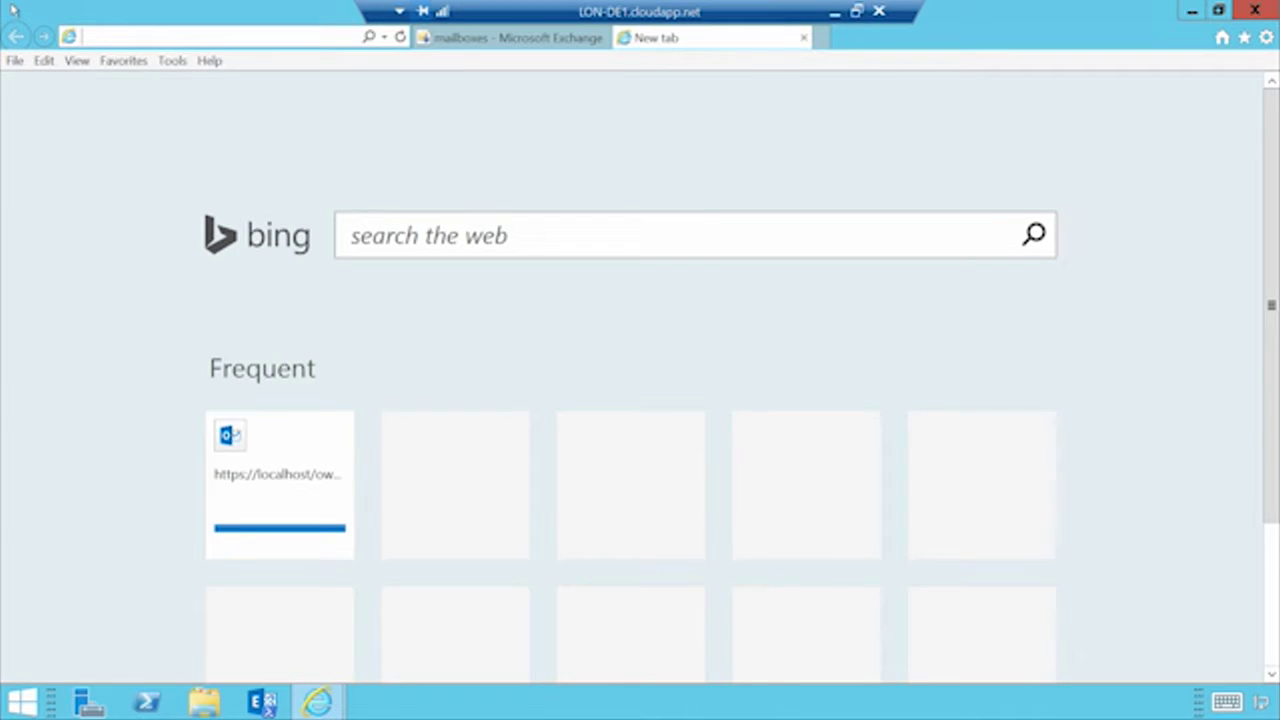
type("https://local")
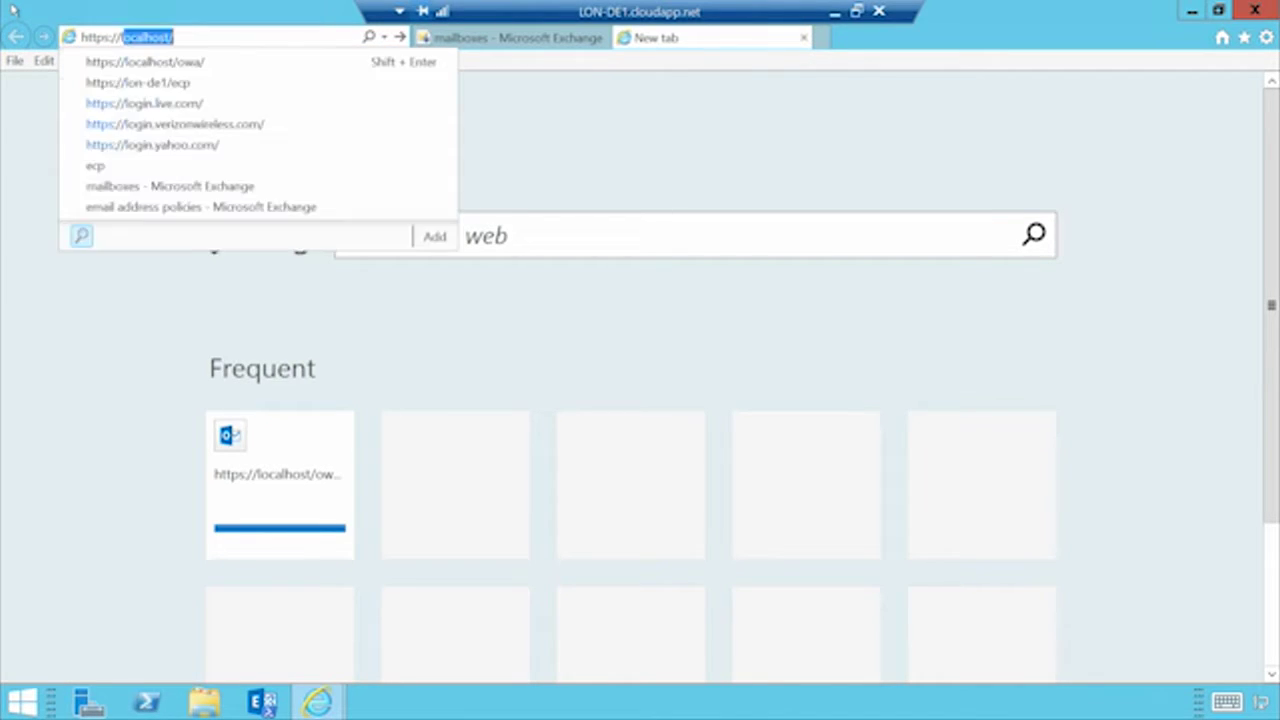
type("hos")
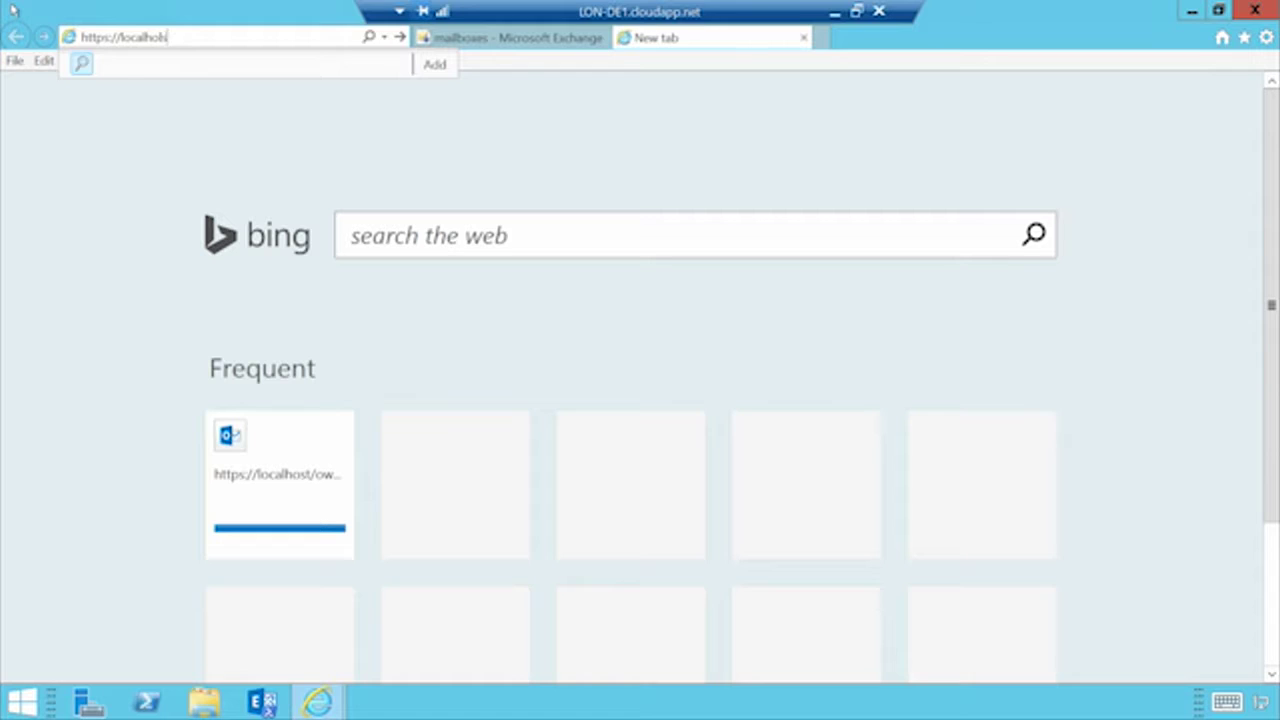
key("BackSpace")
key("BackSpace")
type("ost/")
key("Return")
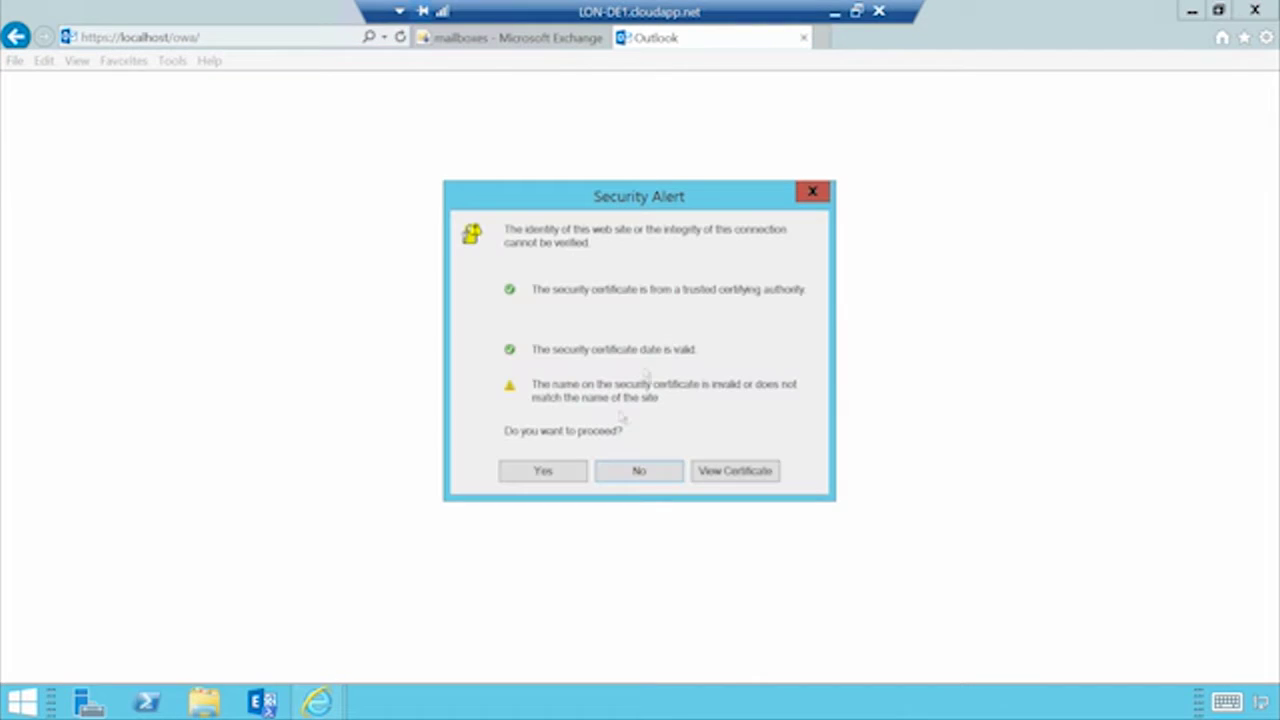
left_click(543, 472)
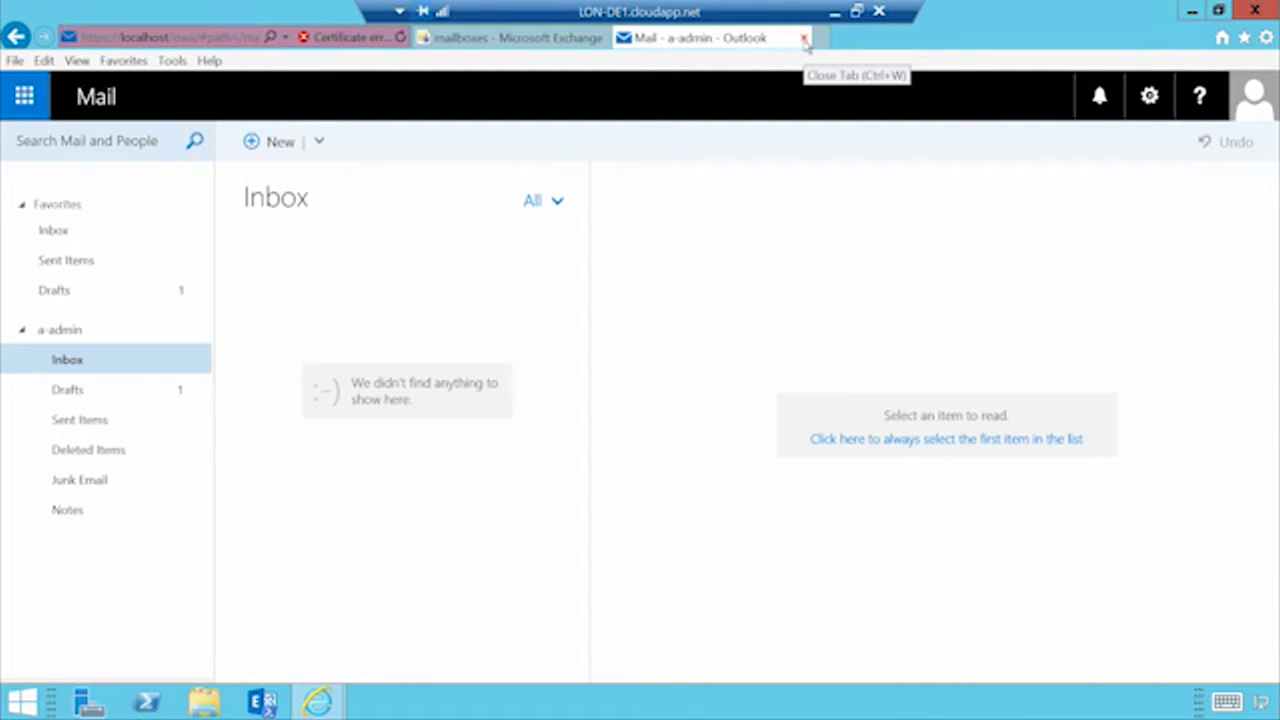
left_click(804, 39)
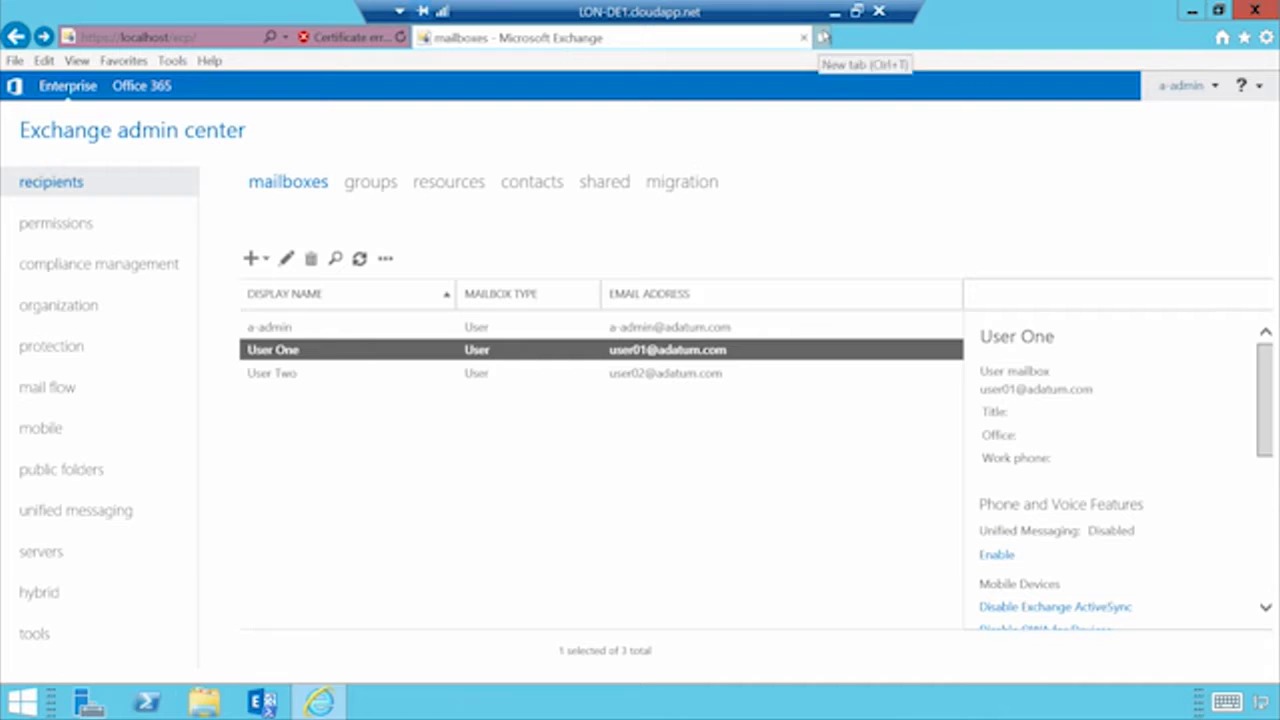